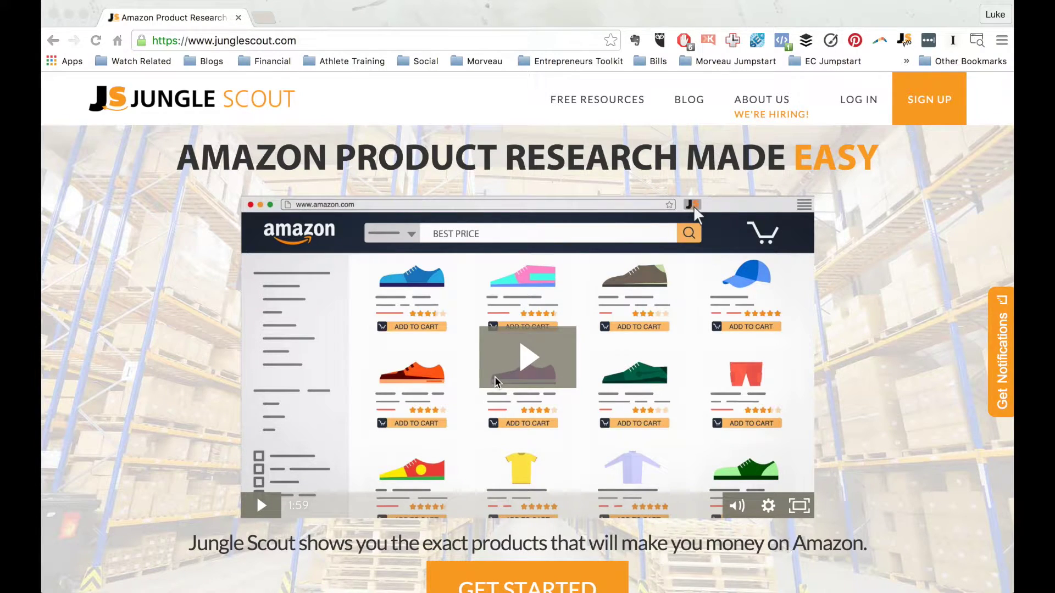
# Open the sign-up pricing table, examine the Pro plan's FBA Fees and Profit Calculator features, and open the Pro plan's sign-up page
pyautogui.click(937, 111)
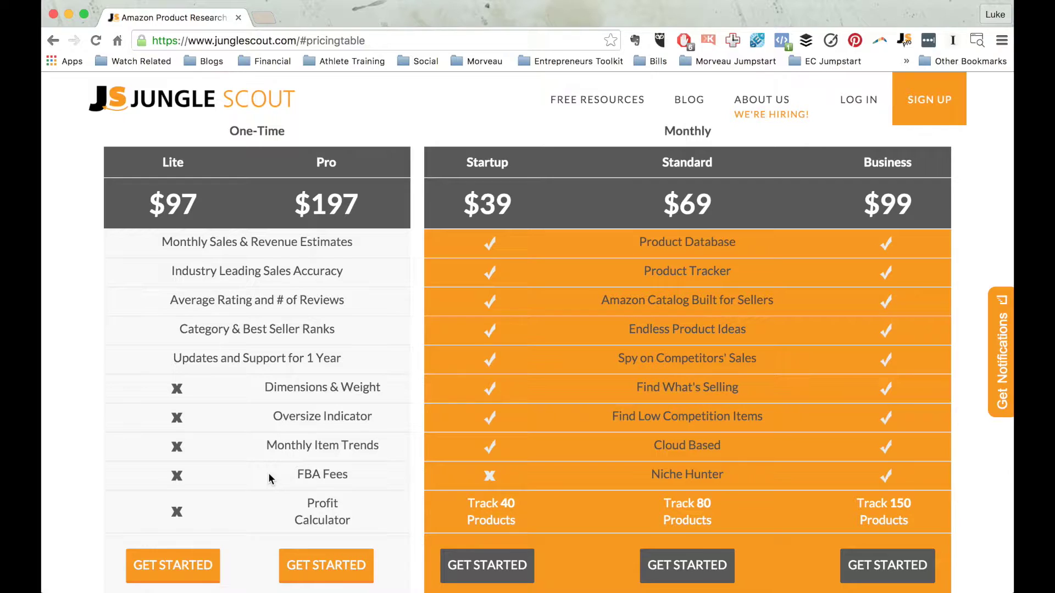
pyautogui.moveTo(298, 475); pyautogui.dragTo(351, 474)
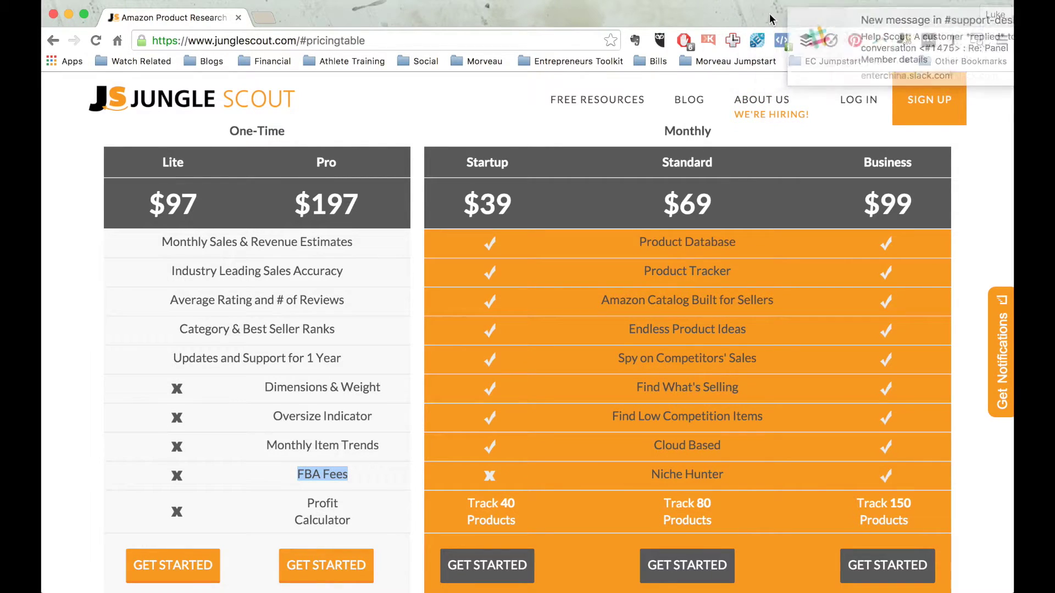
pyautogui.click(301, 503)
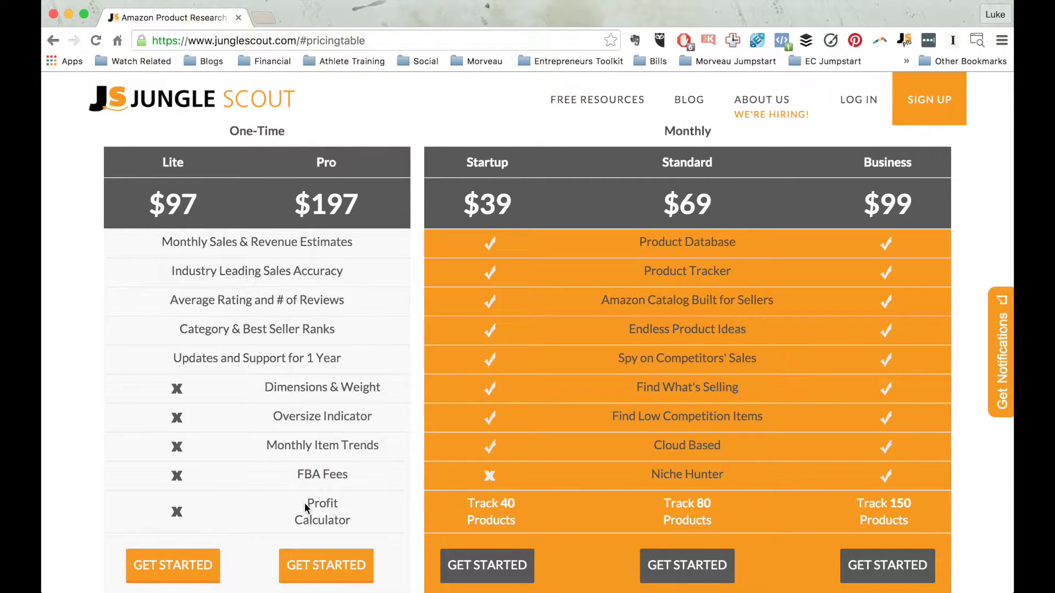
pyautogui.moveTo(297, 476); pyautogui.dragTo(348, 477)
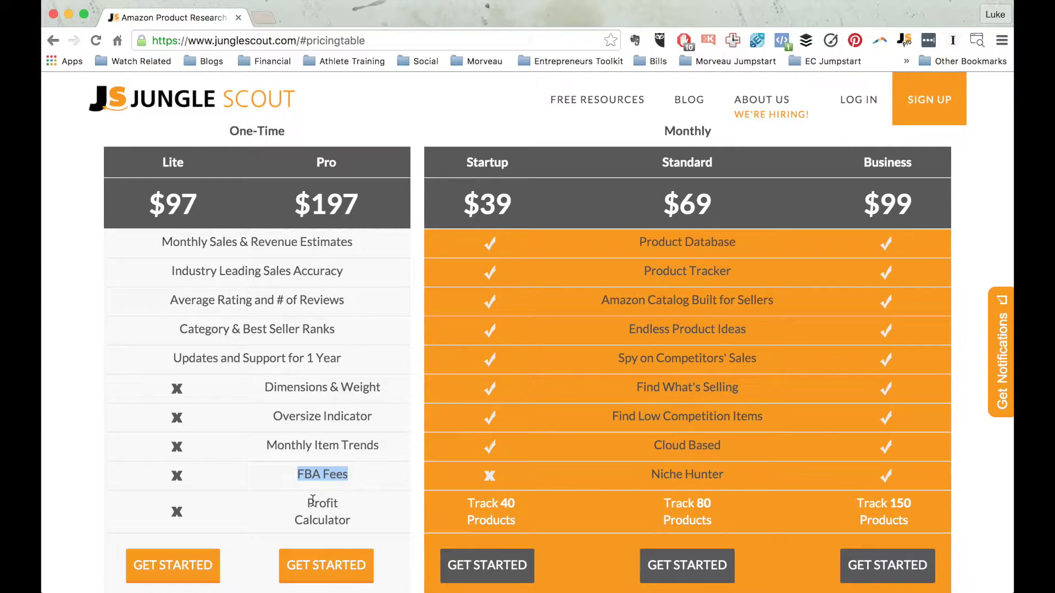
pyautogui.moveTo(307, 502); pyautogui.dragTo(354, 522)
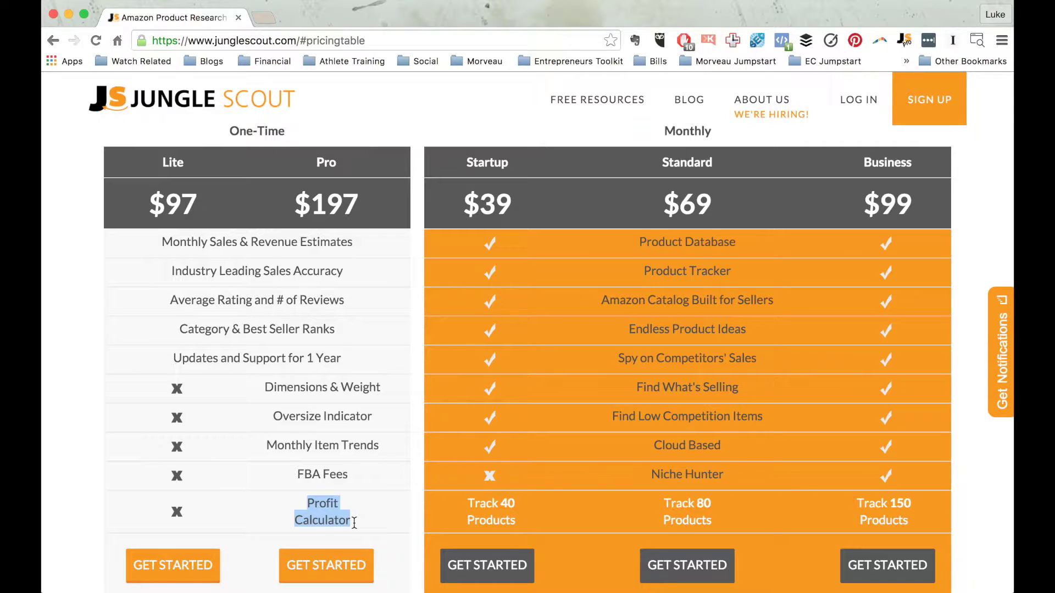
pyautogui.click(318, 504)
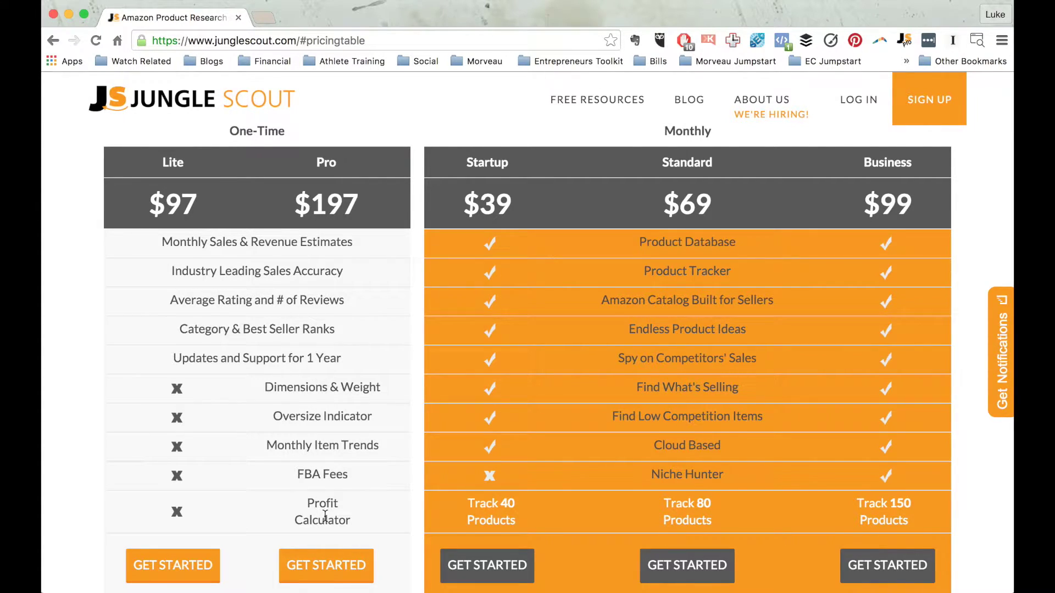
pyautogui.click(308, 566)
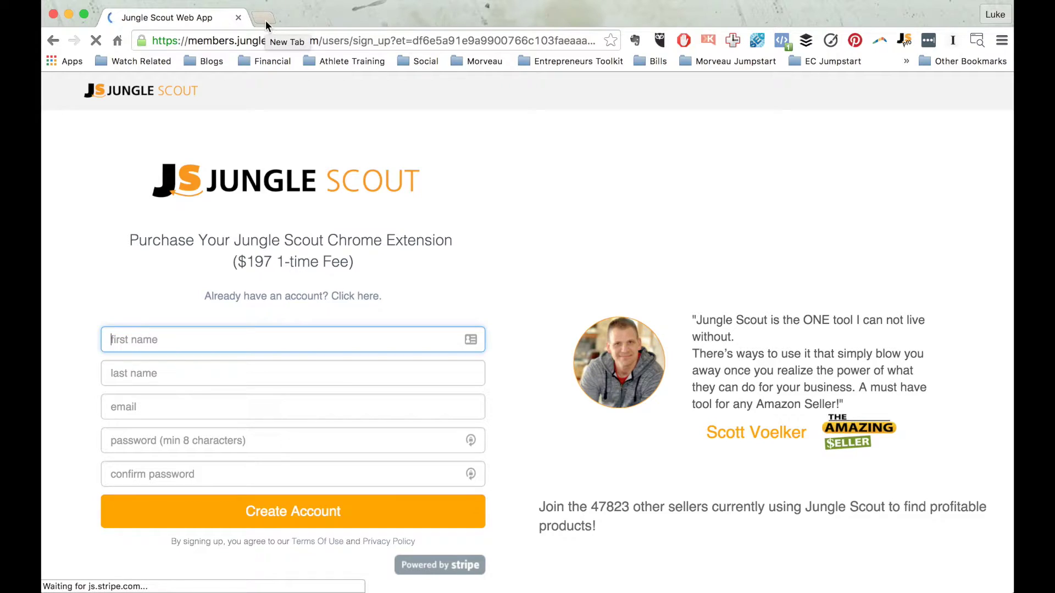
# Open amazon.com in a new browser tab
pyautogui.click(264, 18)
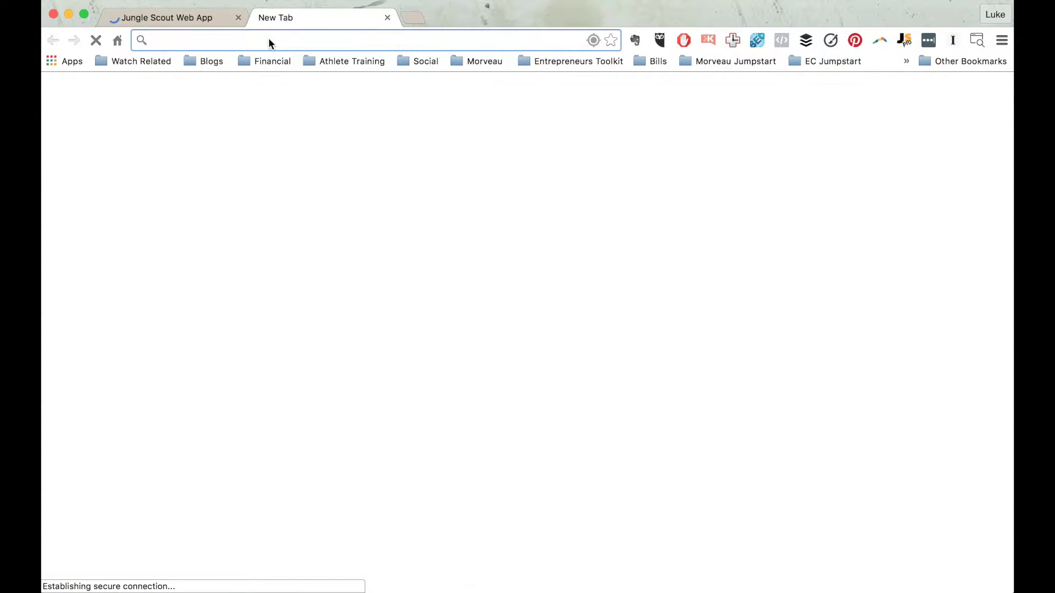
pyautogui.write('amazon.com')
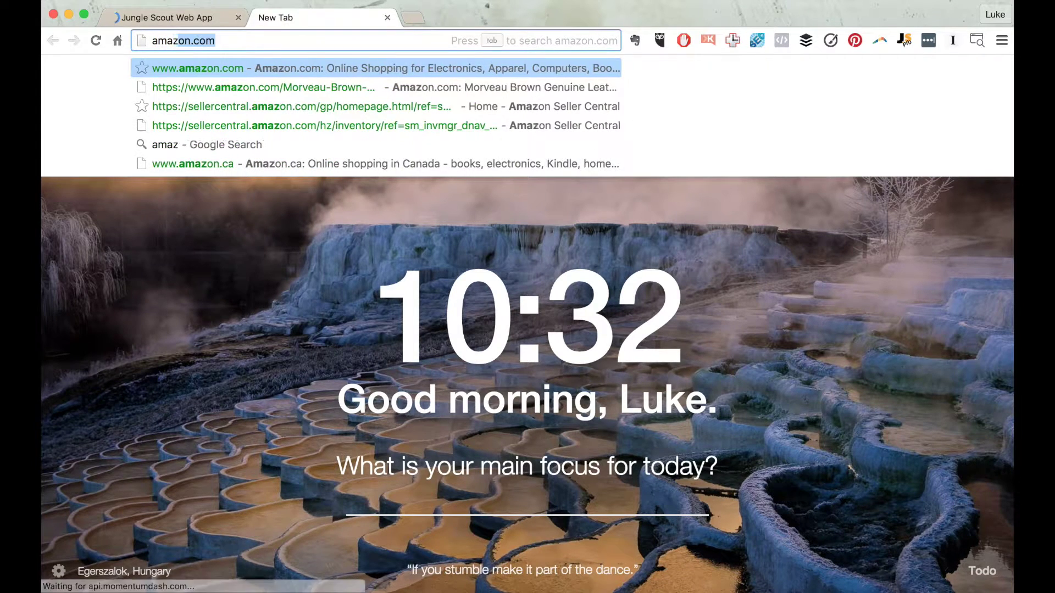
pyautogui.press('Return')
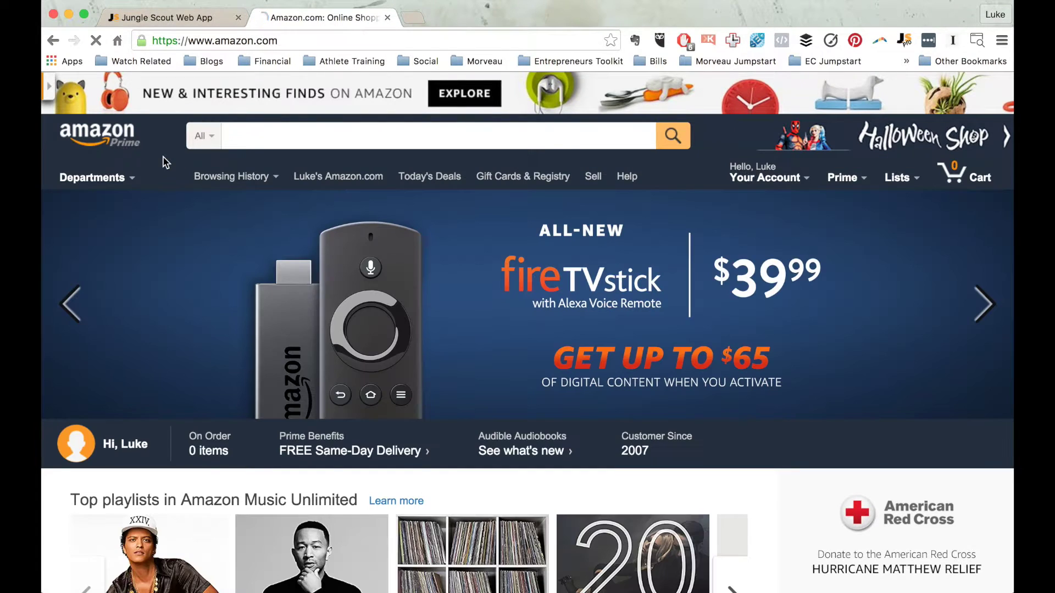
# Go to the Arts, Crafts & Sewing department under Home, Garden & Tools and narrow it to the Crafting category
pyautogui.moveTo(128, 183)
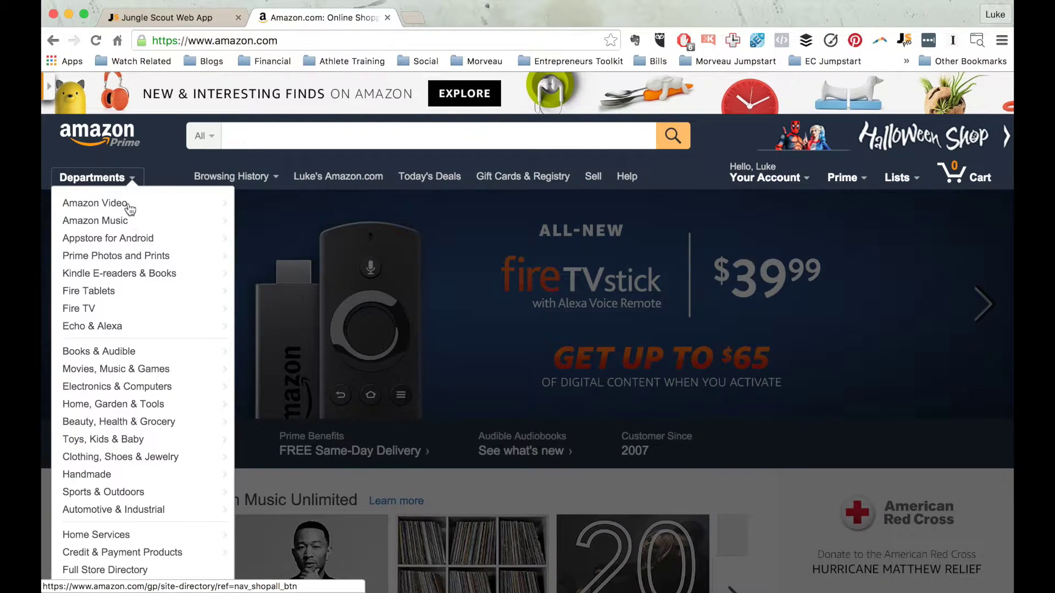
pyautogui.moveTo(112, 346)
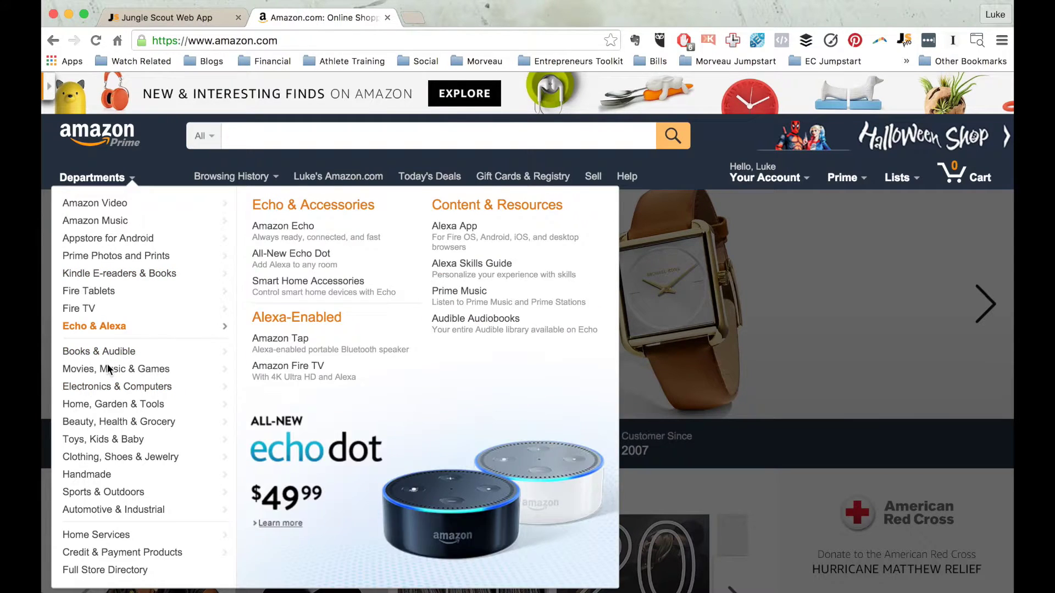
pyautogui.moveTo(108, 407)
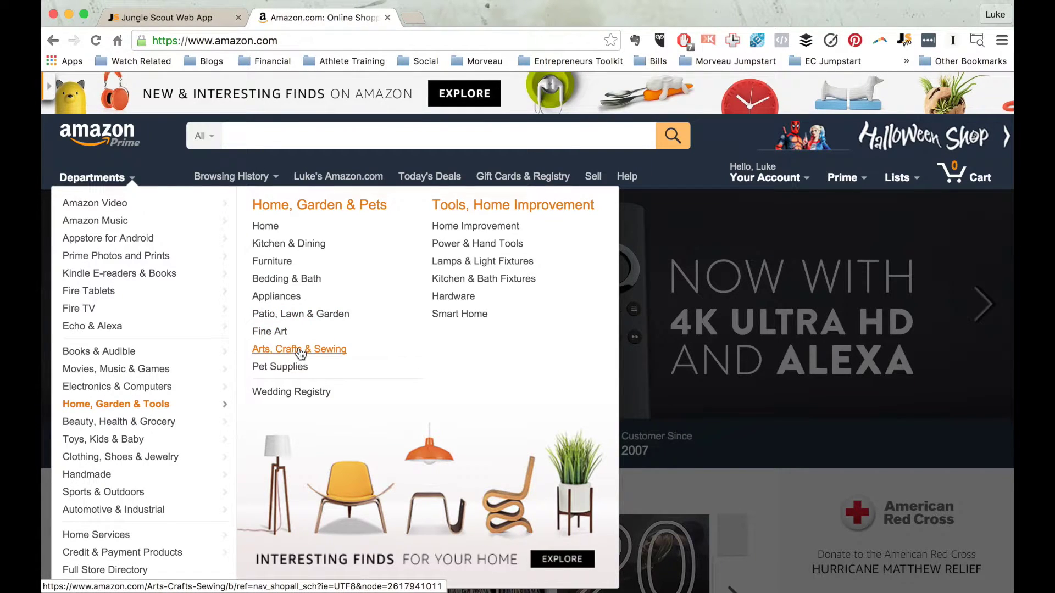
pyautogui.click(294, 353)
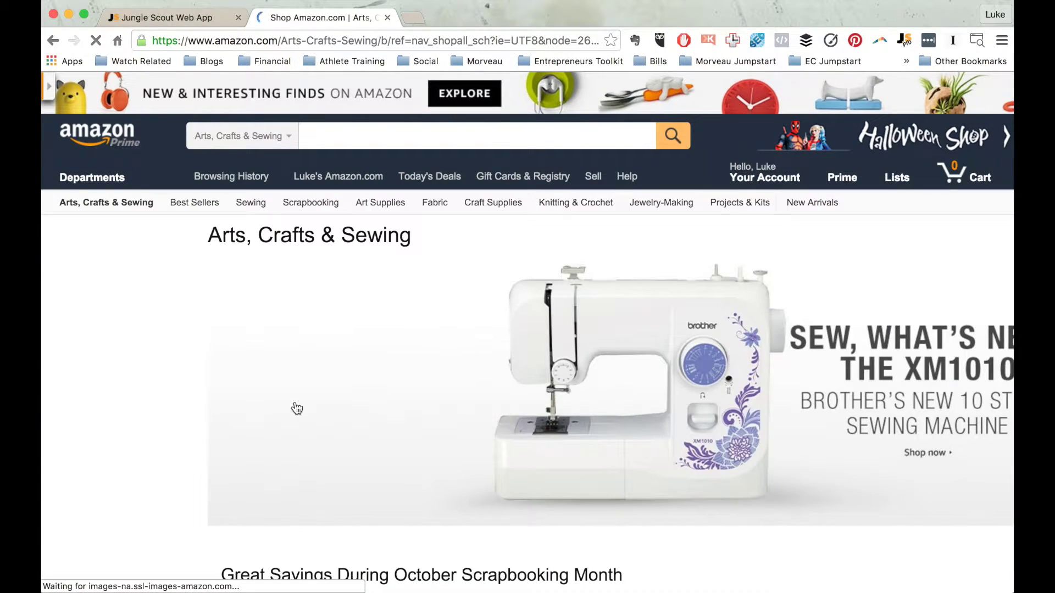
pyautogui.scroll(-6, 298, 400)
pyautogui.scroll(5, 297, 407)
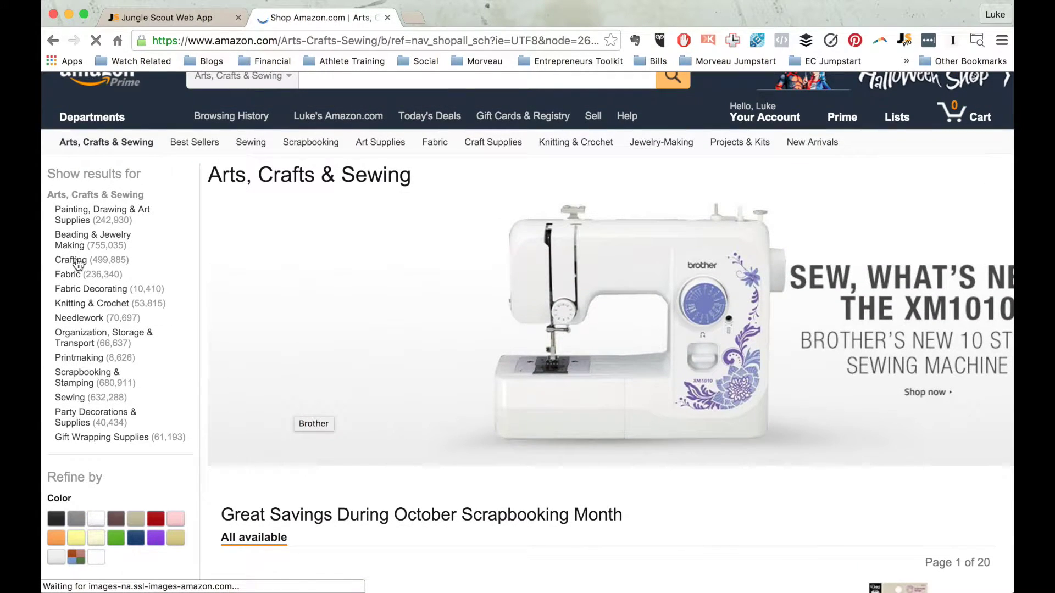
pyautogui.click(71, 260)
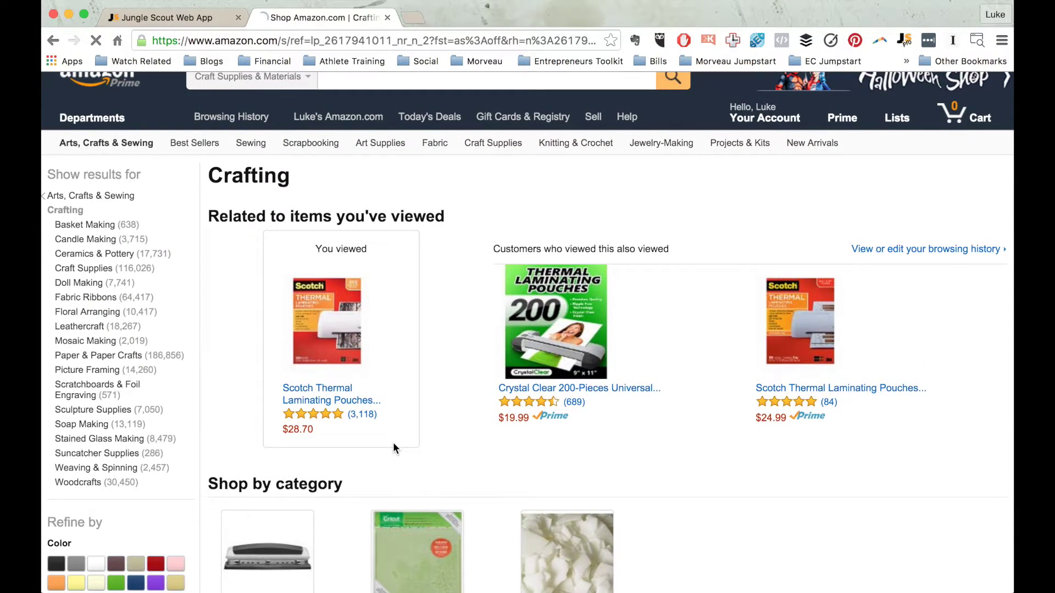
# Reload the Crafting category page and run the Jungle Scout extension on it
pyautogui.scroll(-6, 471, 479)
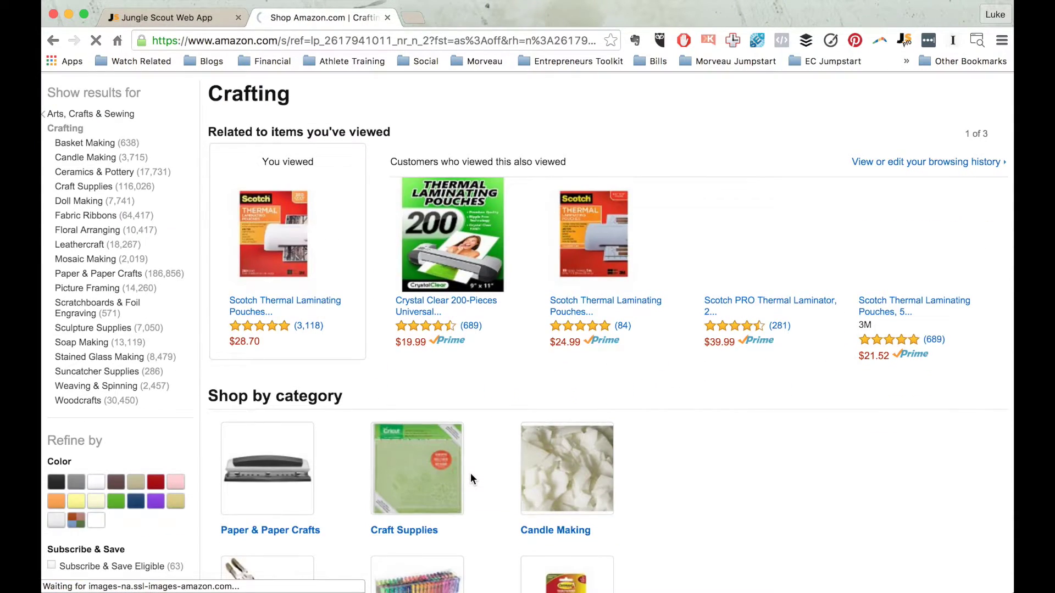
pyautogui.scroll(3, 470, 479)
pyautogui.scroll(-4, 471, 477)
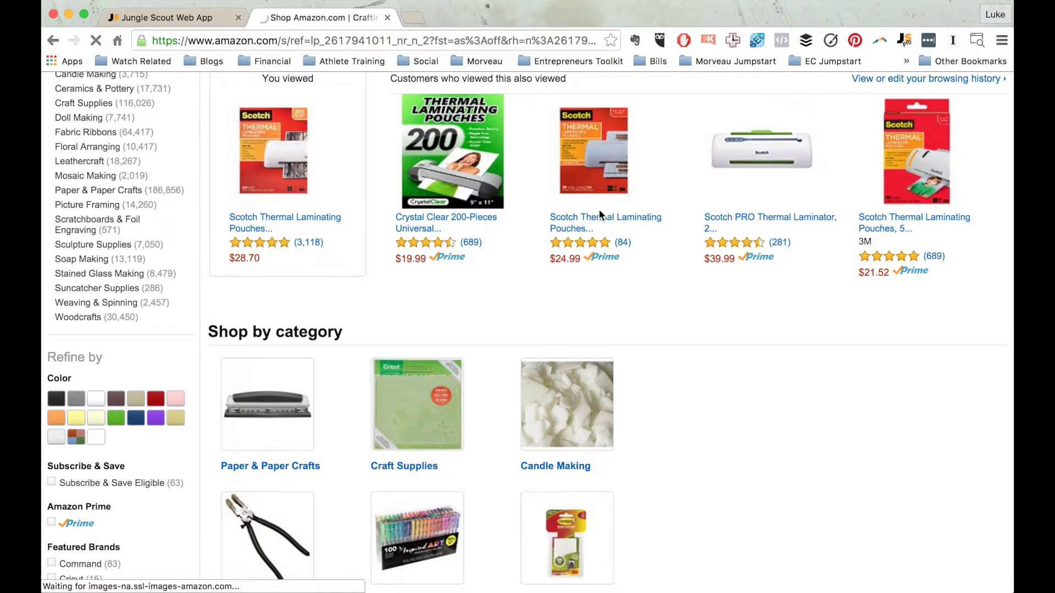
pyautogui.scroll(-5, 531, 397)
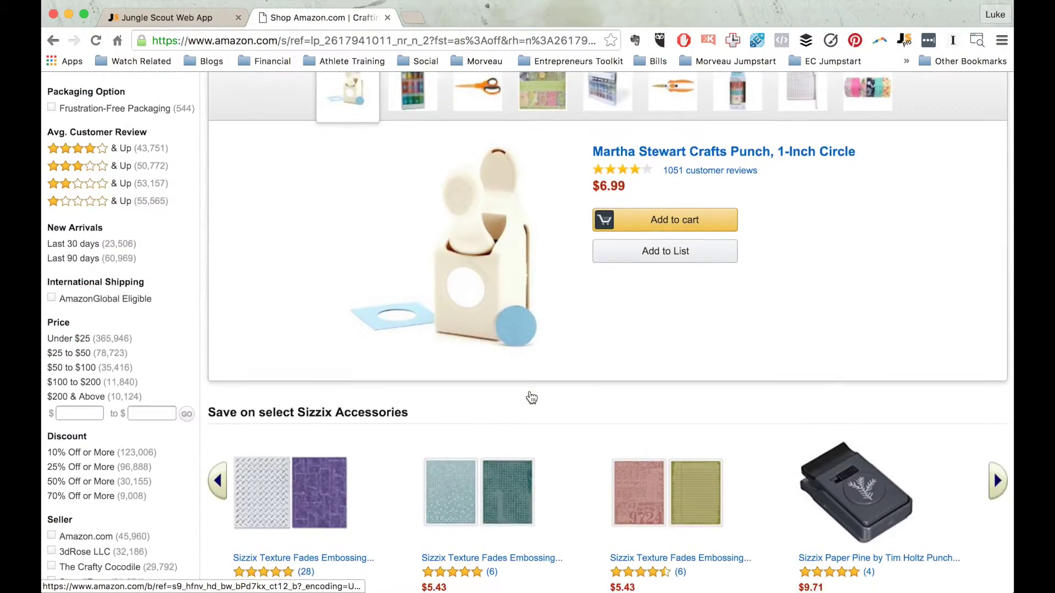
pyautogui.press('super+r')
pyautogui.click(905, 40)
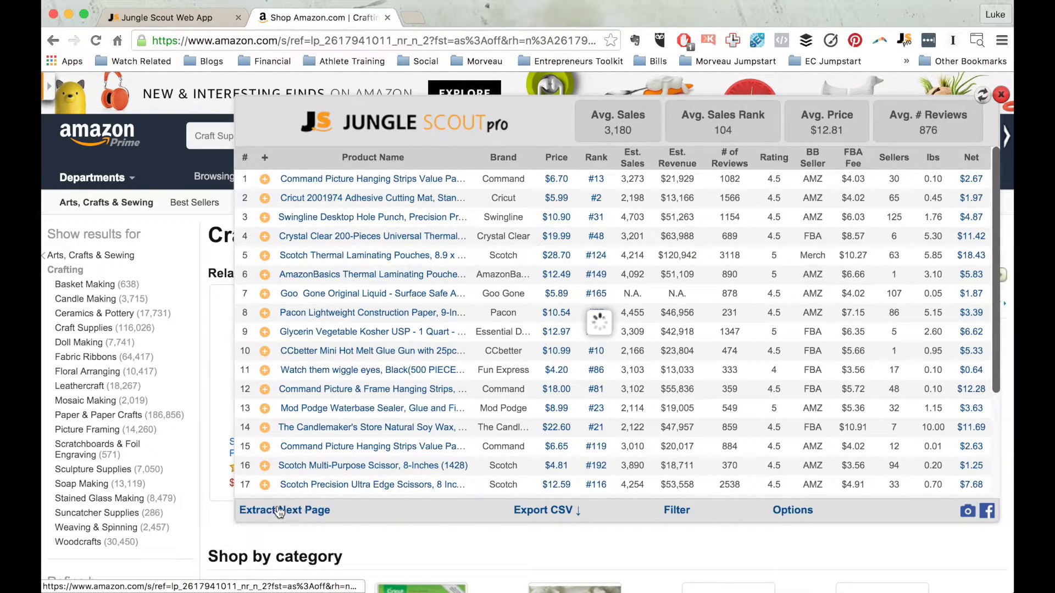
# Look through the extracted product list and add the first product, the Command Picture Hanging Strips, to the Jungle Scout product tracker
pyautogui.click(320, 525)
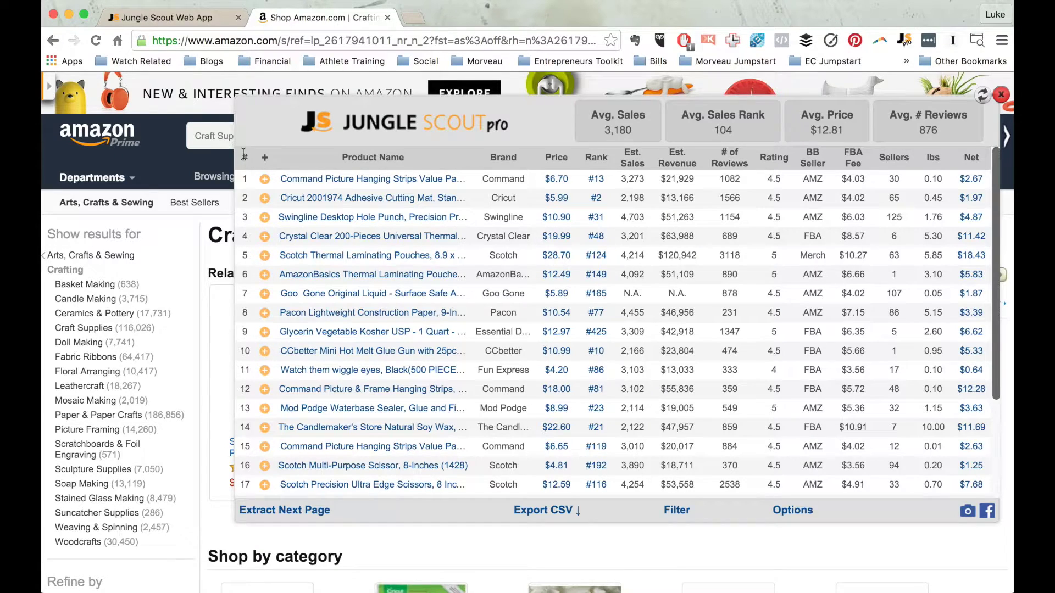
pyautogui.scroll(-5, 263, 434)
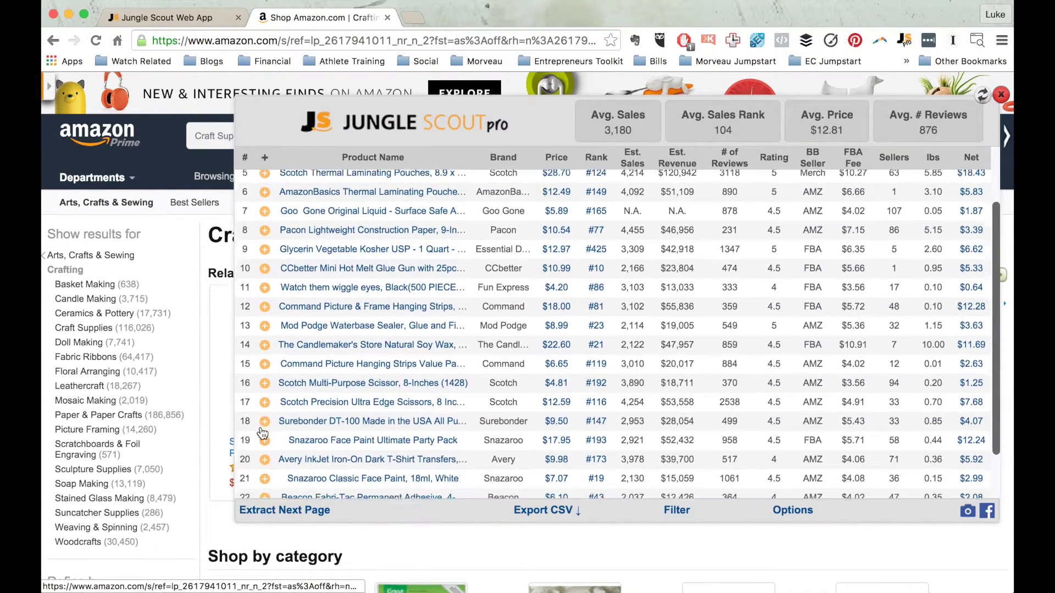
pyautogui.scroll(4, 259, 429)
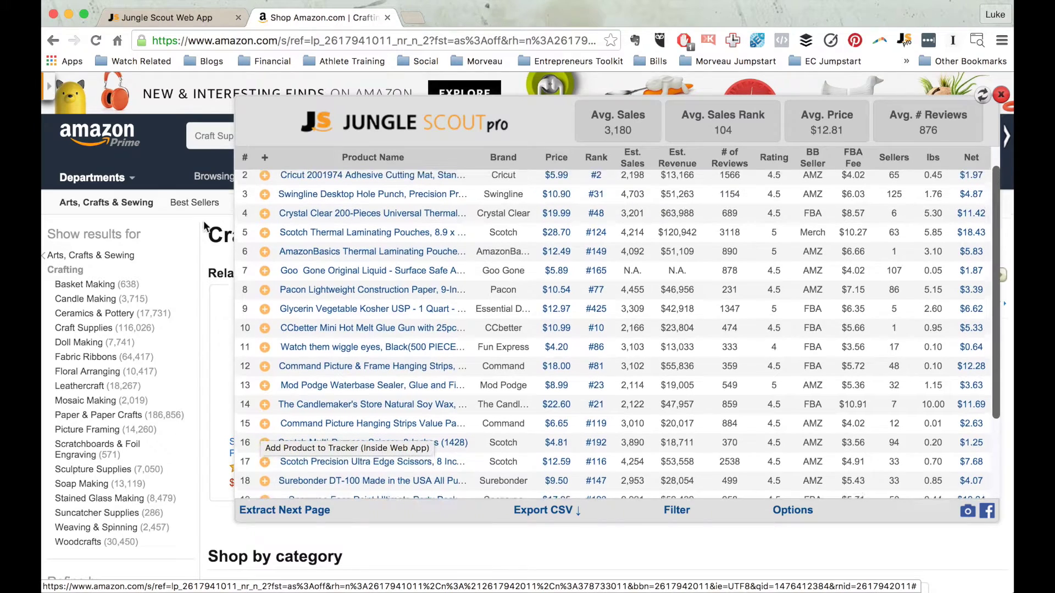
pyautogui.scroll(1, 245, 325)
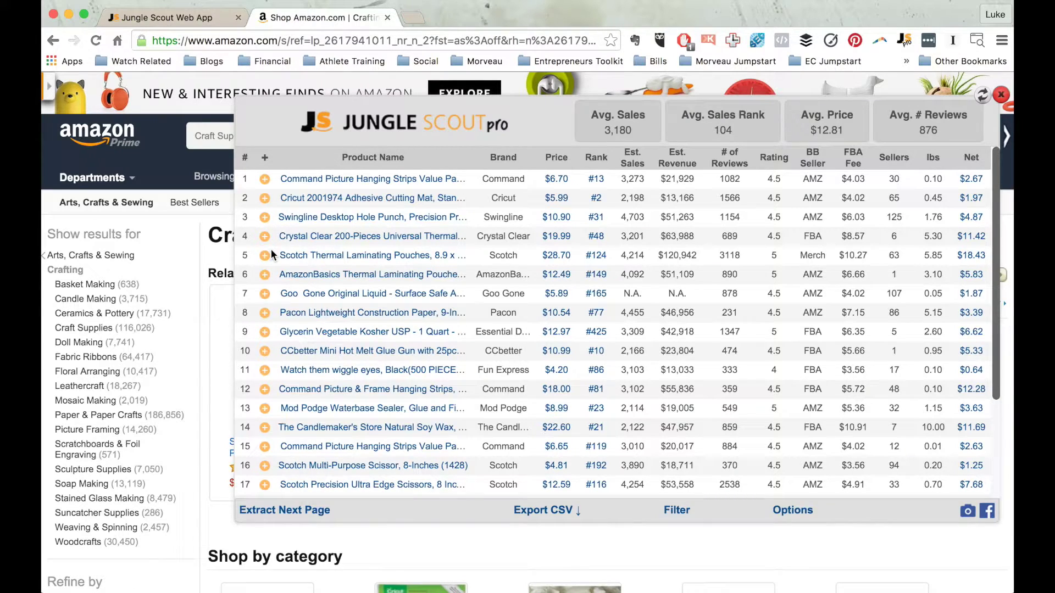
pyautogui.click(266, 183)
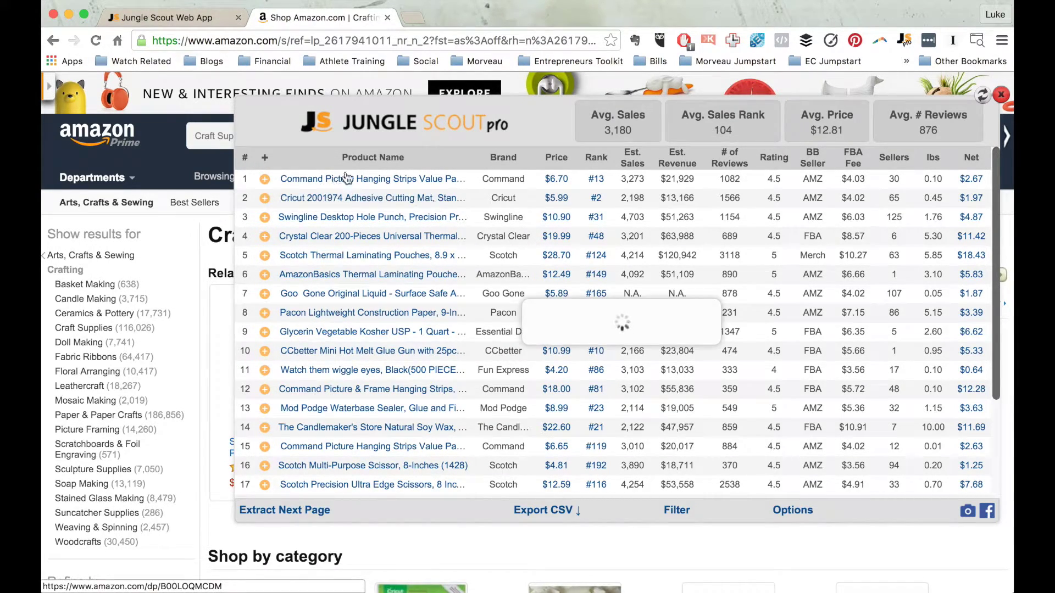
pyautogui.moveTo(384, 186)
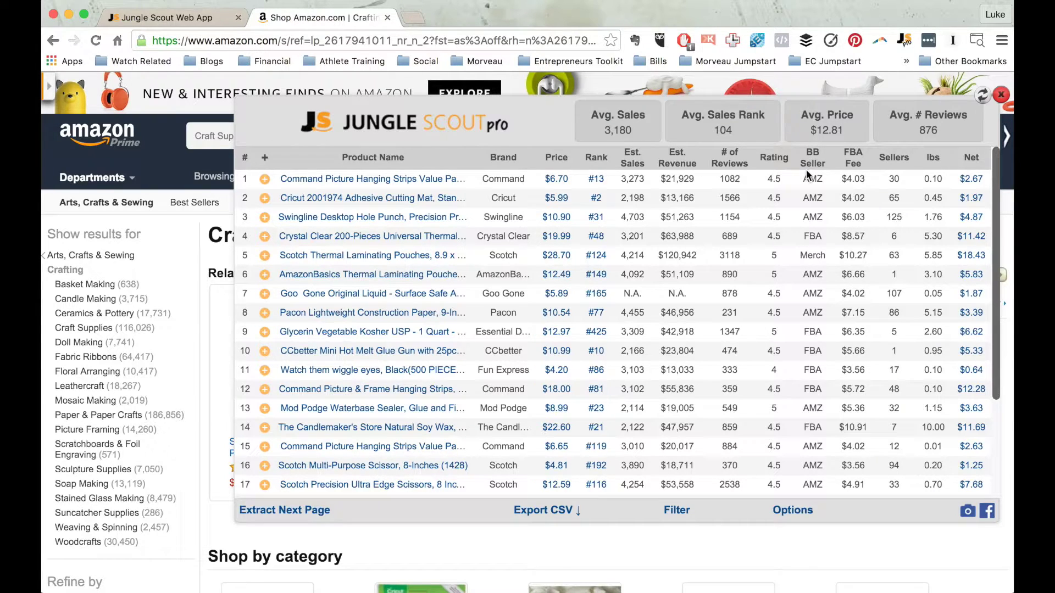
# Examine the Buy Box seller types in the product list and the first product's number of sellers
pyautogui.moveTo(805, 182); pyautogui.dragTo(824, 185)
pyautogui.moveTo(805, 238); pyautogui.dragTo(824, 239)
pyautogui.click(817, 258)
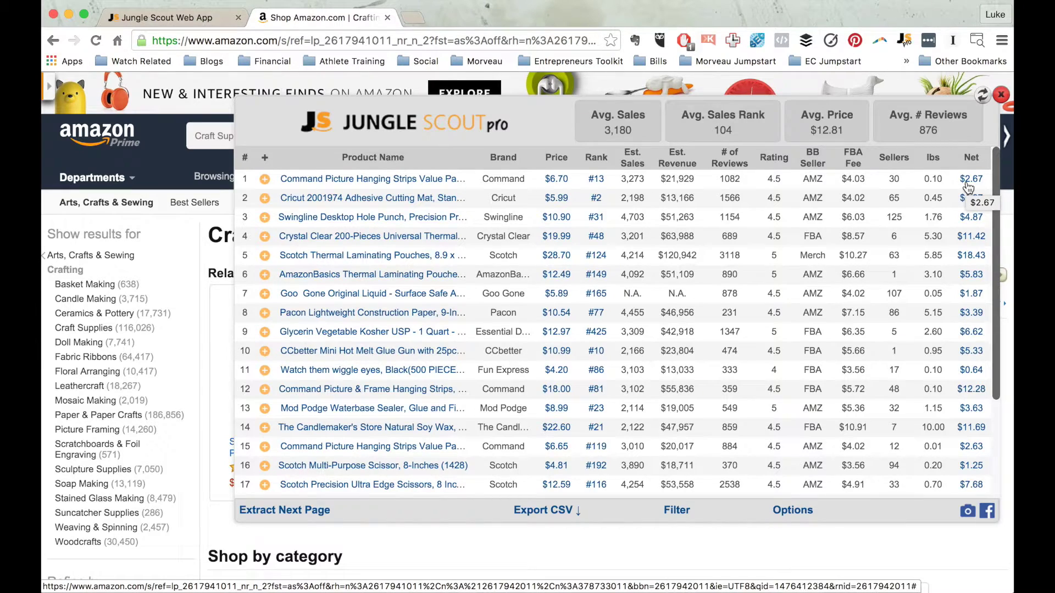
pyautogui.click(893, 179)
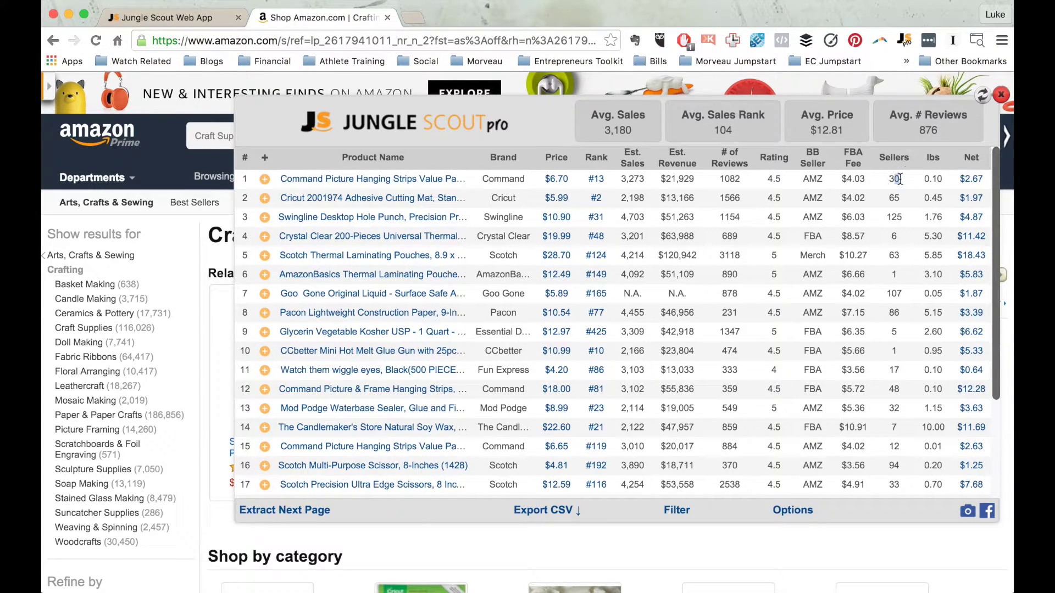
pyautogui.doubleClick(893, 178)
pyautogui.click(897, 179)
pyautogui.moveTo(411, 176)
# Sort the product list by highest estimated sales and re-sort it by highest estimated revenue
pyautogui.click(636, 161)
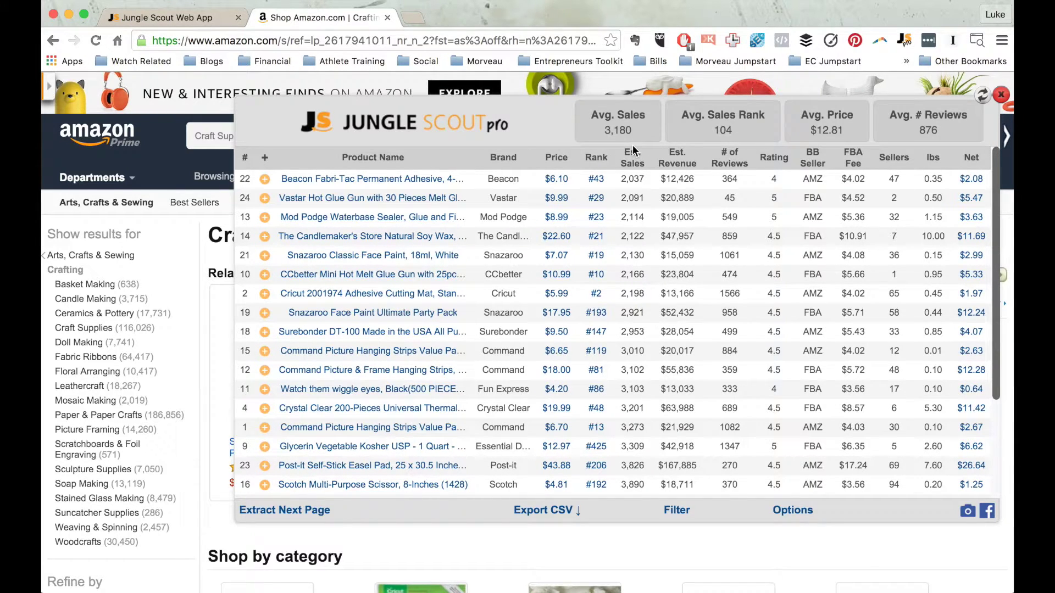
pyautogui.click(633, 151)
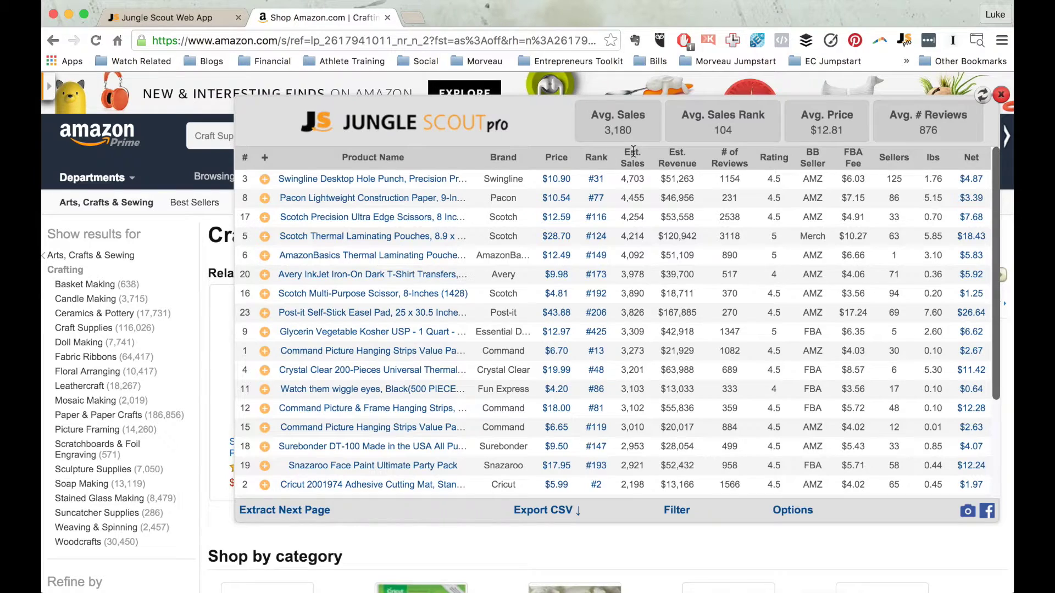
pyautogui.click(675, 157)
pyautogui.click(676, 159)
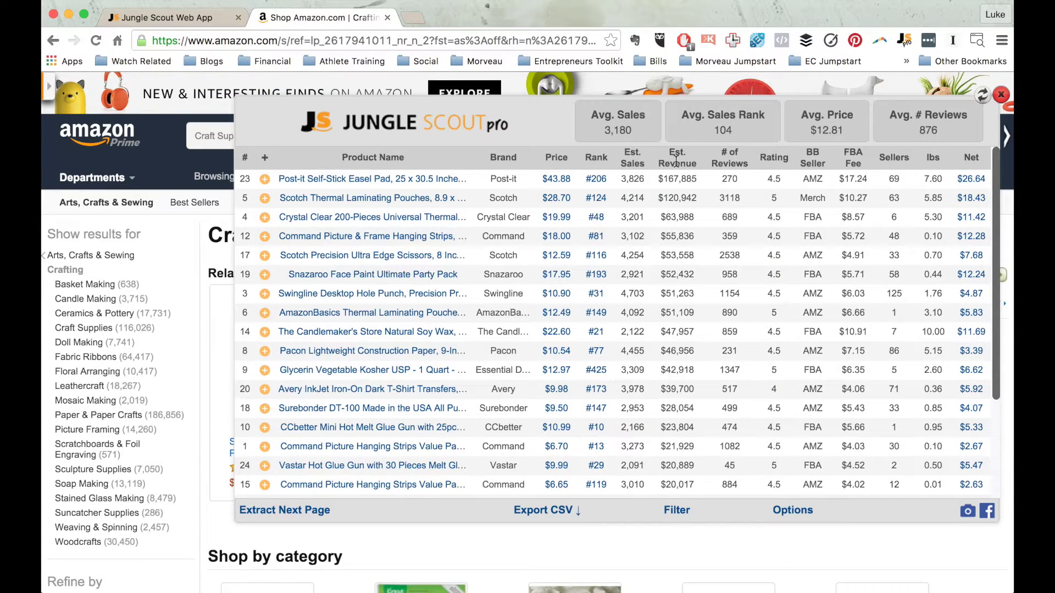
# Examine the Post-it Self-Stick Easel Pad row's Buy Box seller, weight and number of sellers
pyautogui.click(386, 178)
pyautogui.click(804, 174)
pyautogui.moveTo(803, 180); pyautogui.dragTo(827, 180)
pyautogui.click(811, 180)
pyautogui.doubleClick(944, 178)
pyautogui.click(890, 183)
pyautogui.click(898, 183)
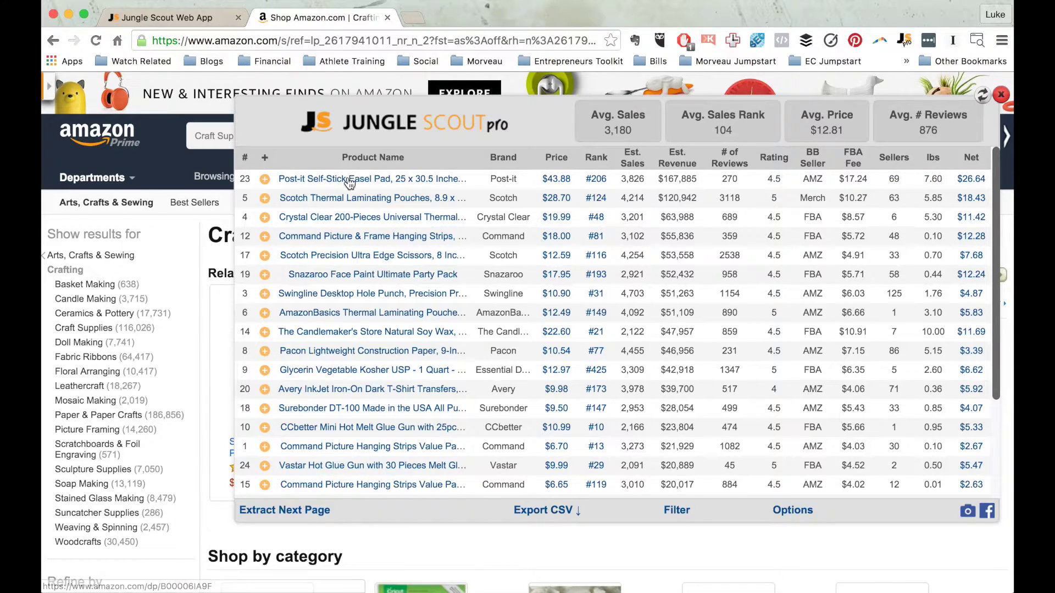
# Remove the branded Post-it Self-Stick Easel Pad and the Scotch Thermal Laminating Pouches from the product list
pyautogui.moveTo(493, 179); pyautogui.dragTo(519, 180)
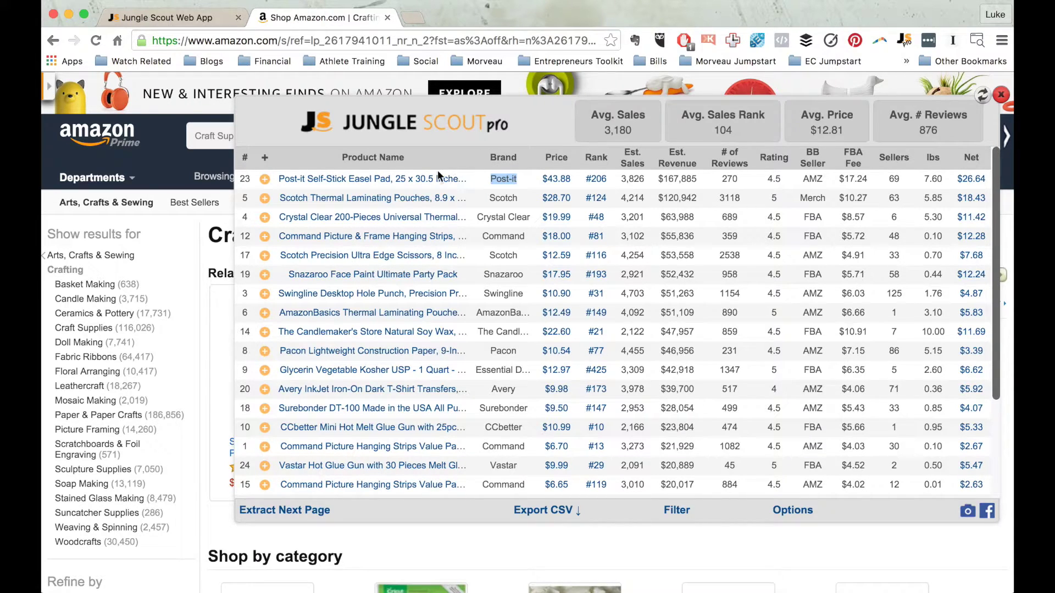
pyautogui.click(246, 179)
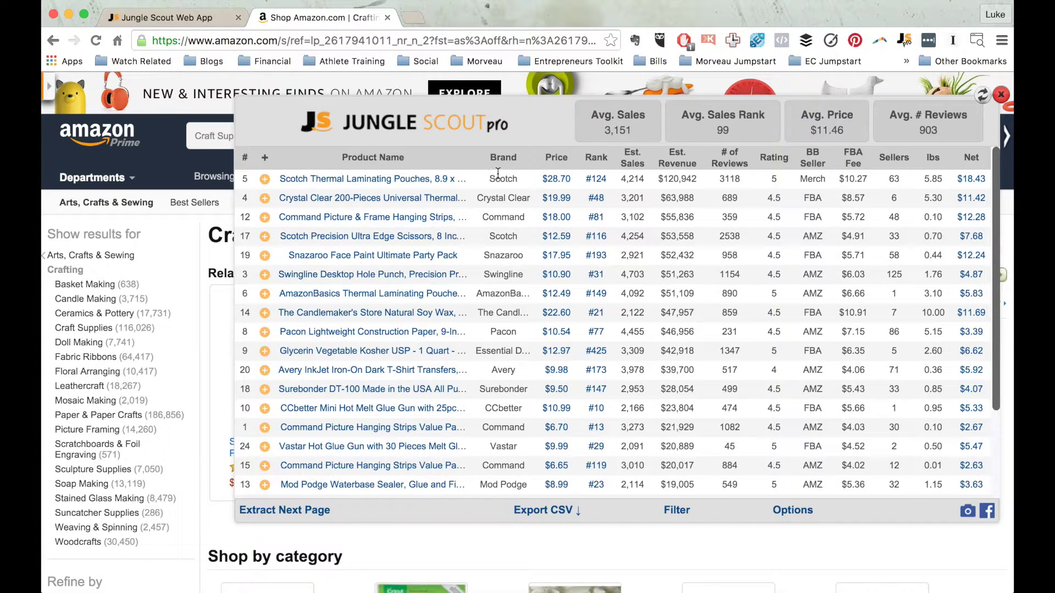
pyautogui.click(245, 180)
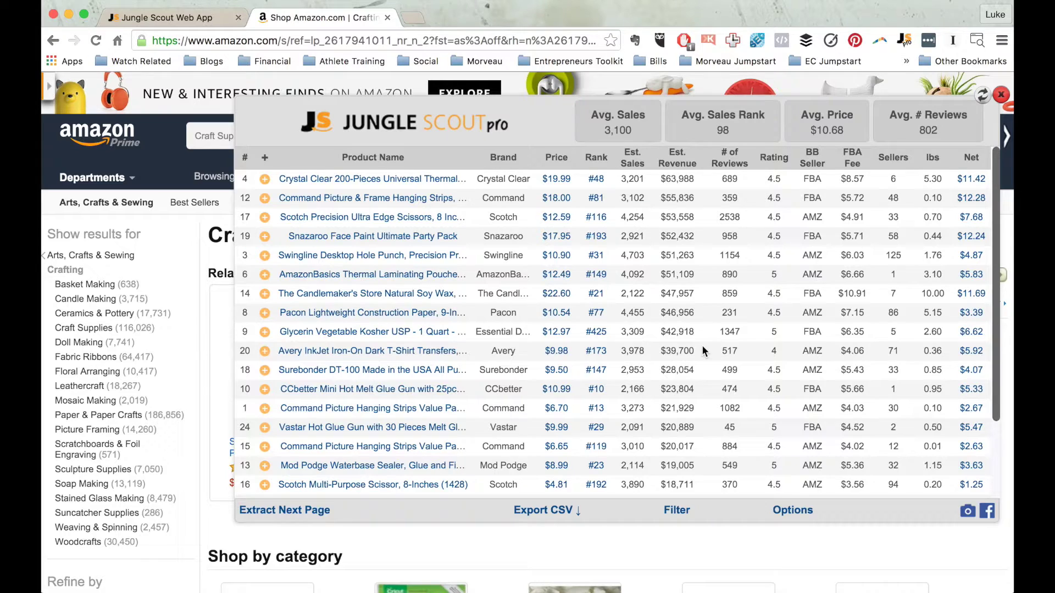
# Open the Amazon listing of the Vastar Hot Glue Gun with 30 glue sticks from the product list
pyautogui.scroll(-3, 715, 418)
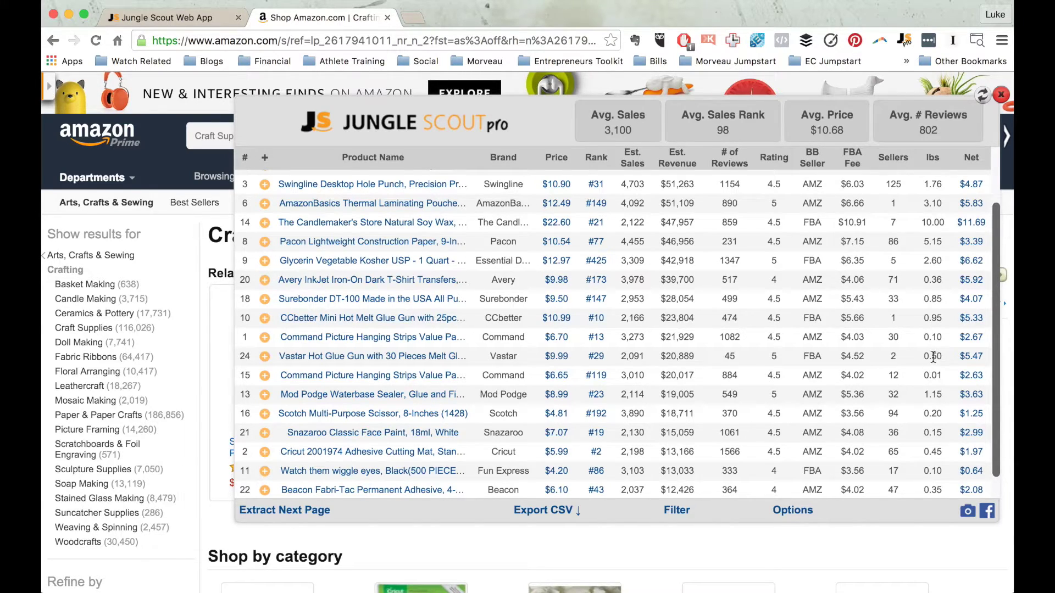
pyautogui.moveTo(389, 363)
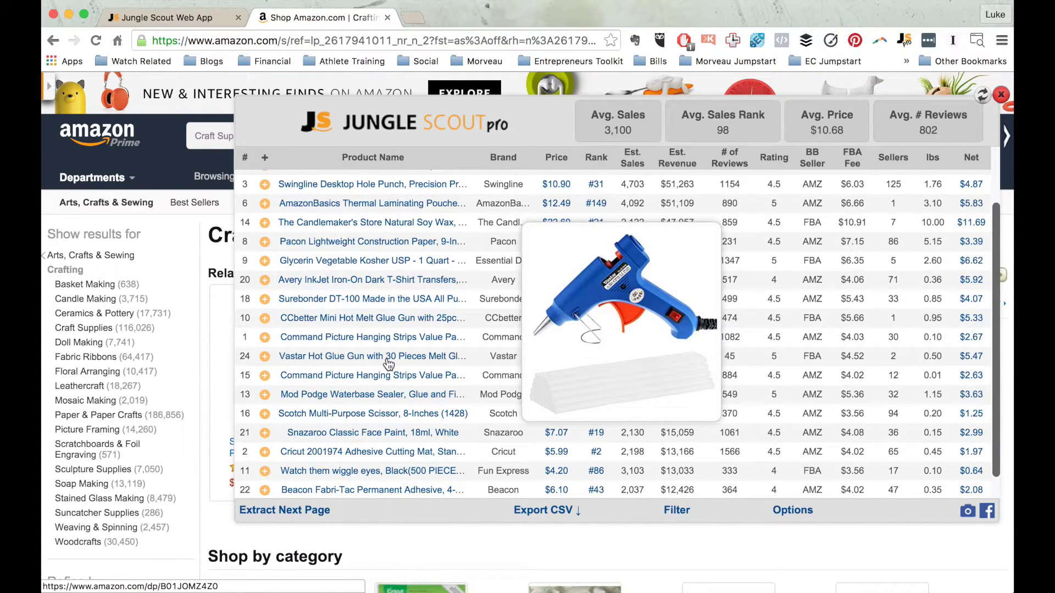
pyautogui.click(389, 364)
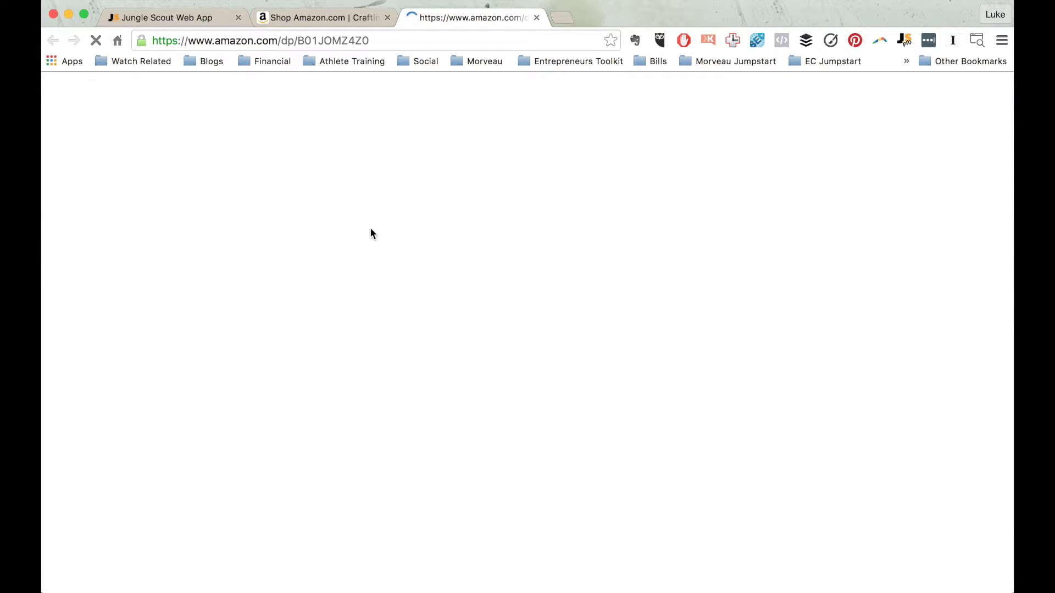
# Examine the Vastar glue gun listing's photos, price, seller, customer rating and feature bullets
pyautogui.scroll(-1, 344, 341)
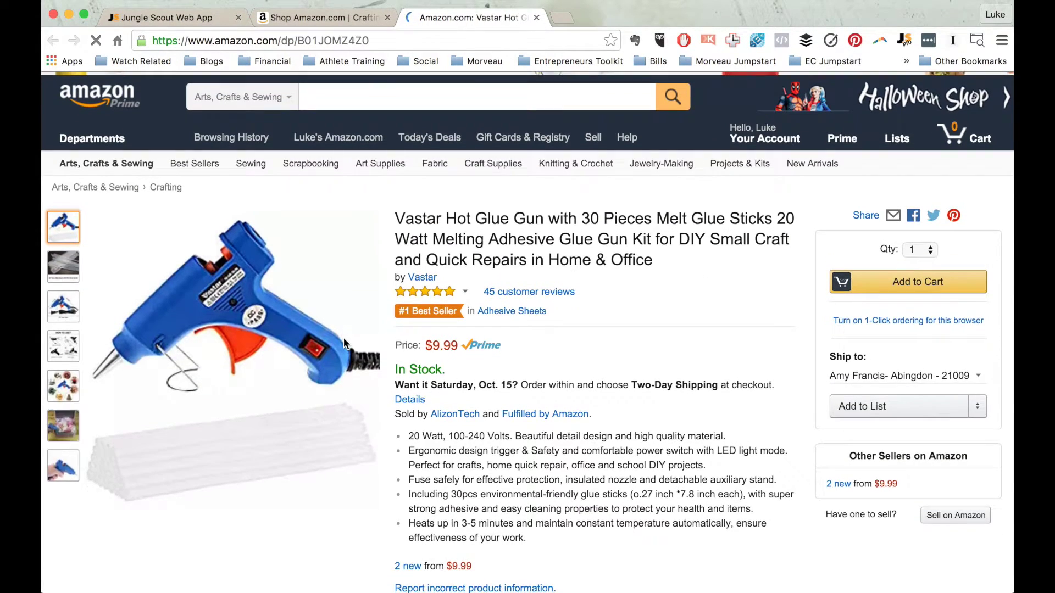
pyautogui.scroll(-2, 345, 343)
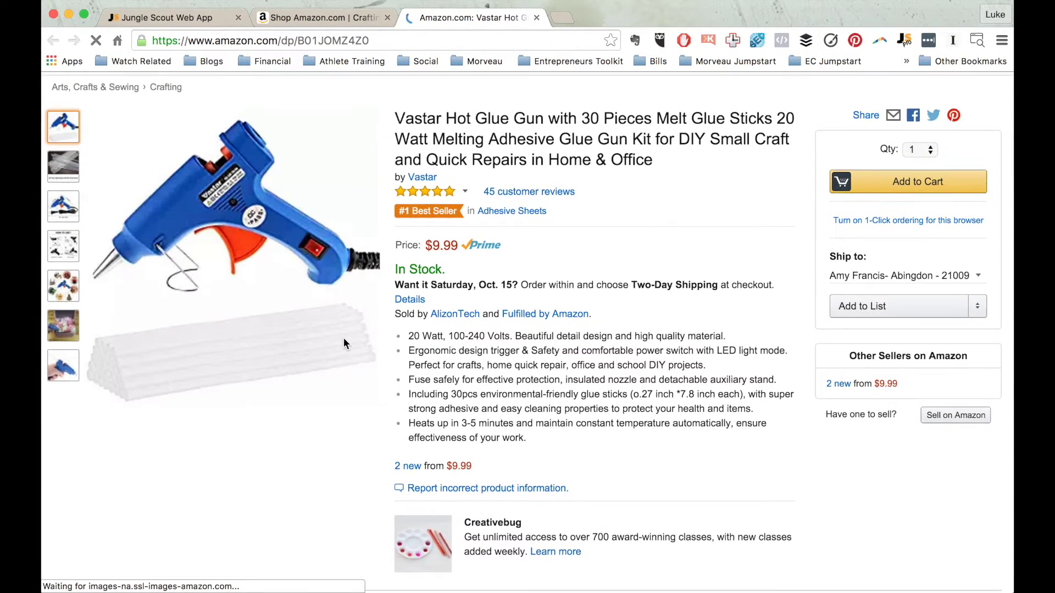
pyautogui.scroll(-4, 344, 344)
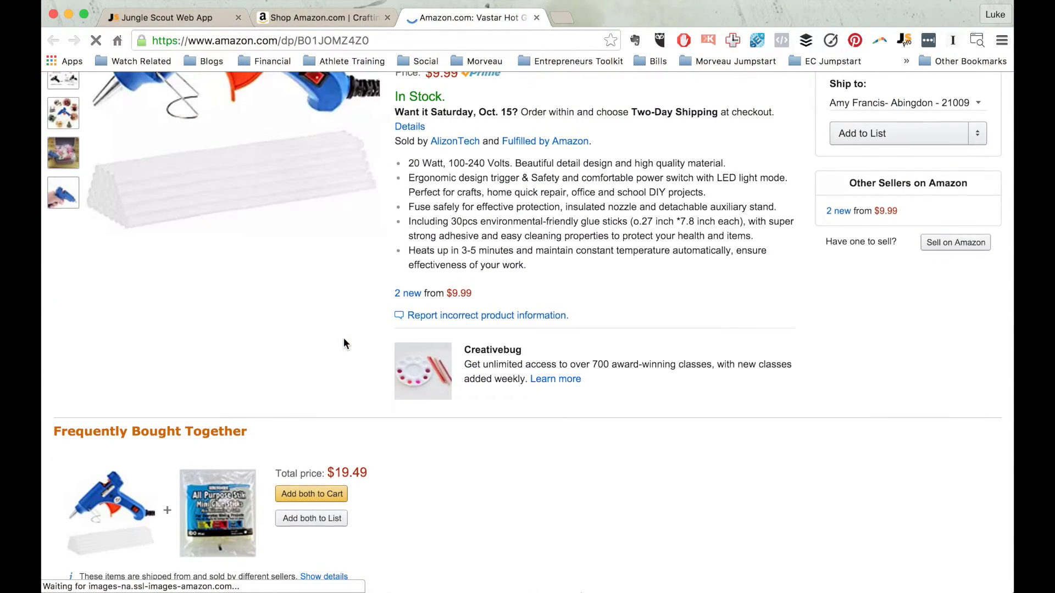
pyautogui.scroll(3, 344, 344)
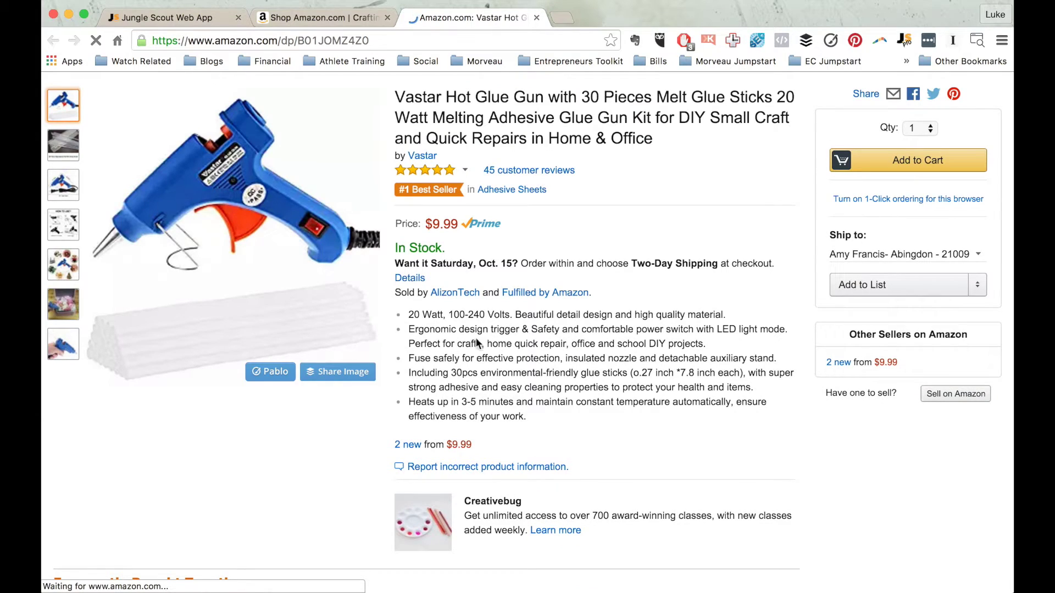
pyautogui.scroll(3, 478, 384)
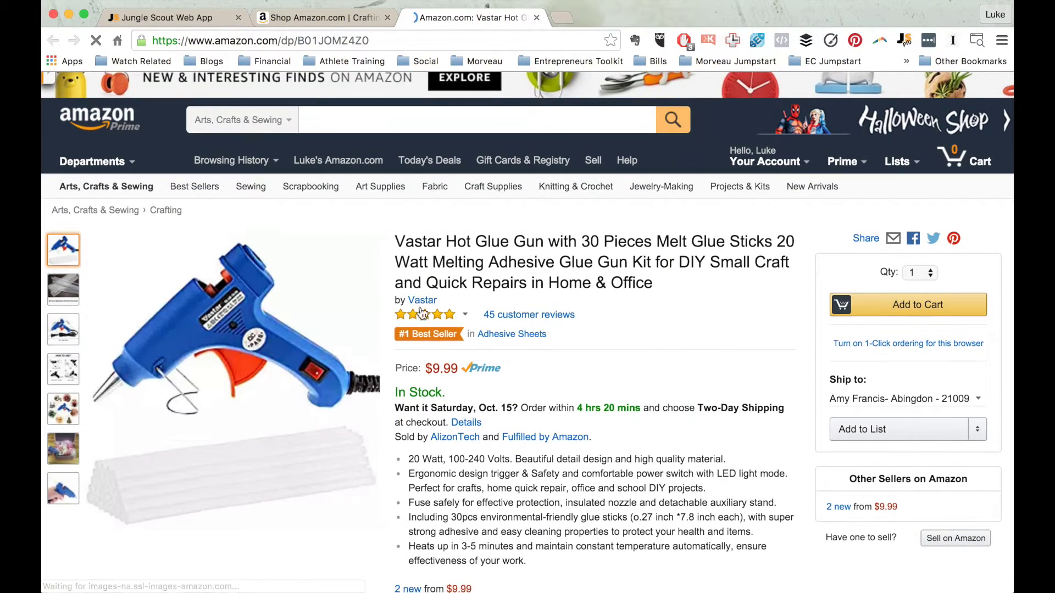
pyautogui.scroll(-10, 461, 350)
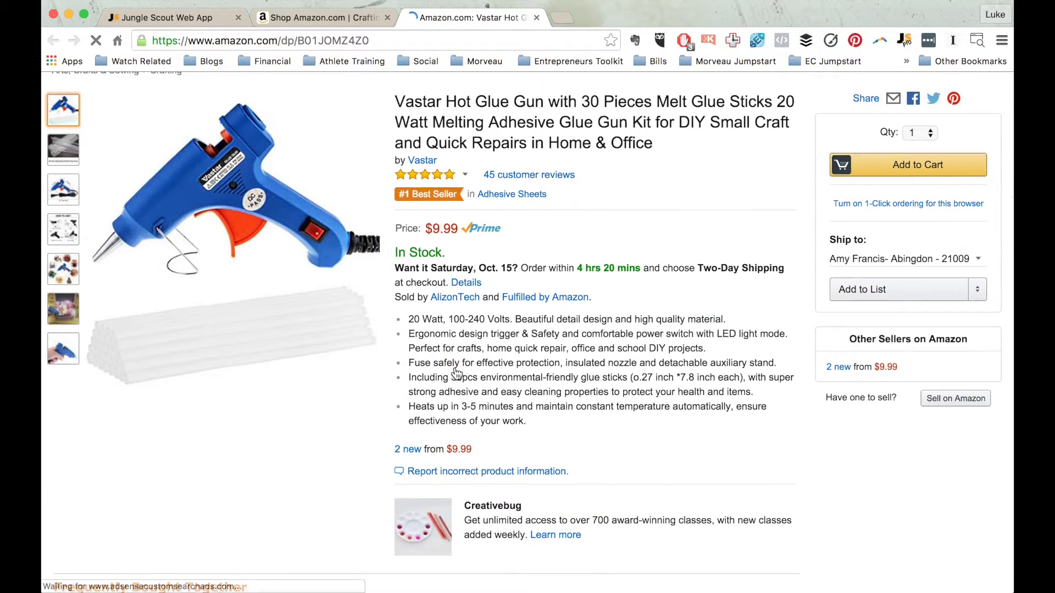
pyautogui.scroll(10, 457, 374)
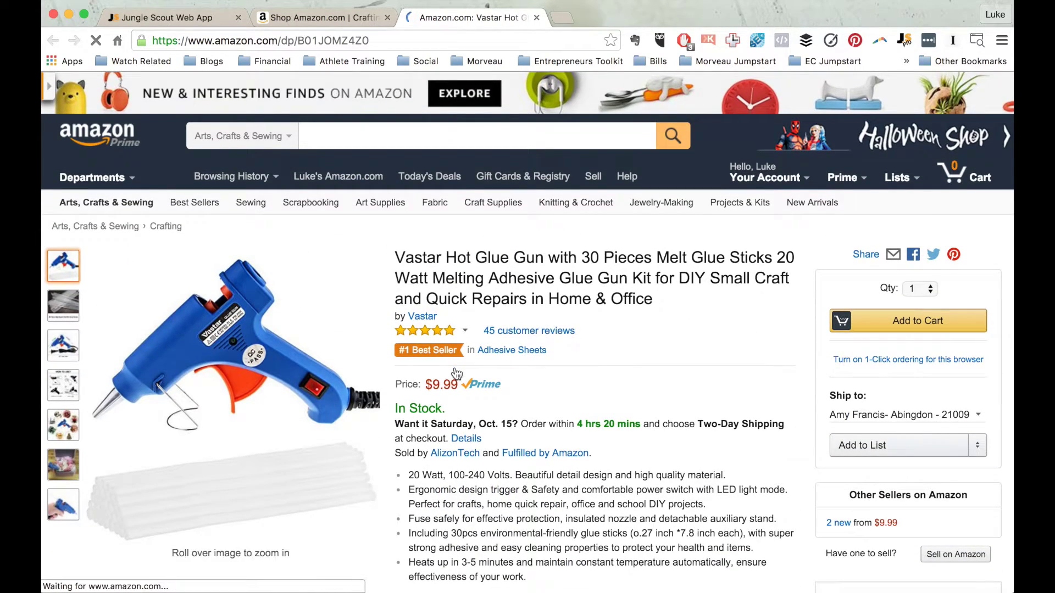
# Return to the Crafting results and review the whole extracted product list down to its lowest-revenue items
pyautogui.click(279, 21)
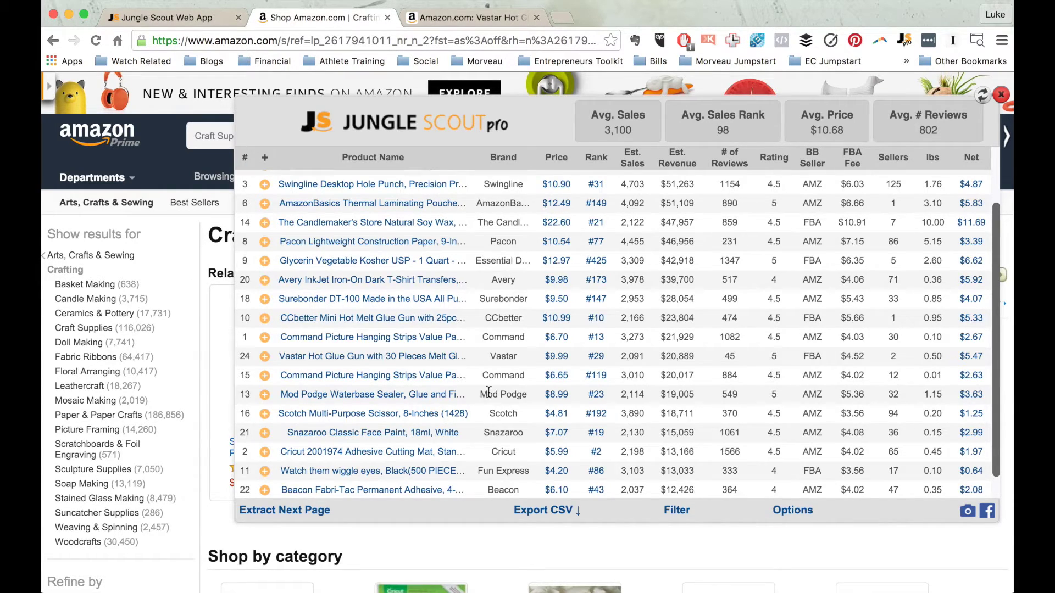
pyautogui.scroll(-2, 488, 394)
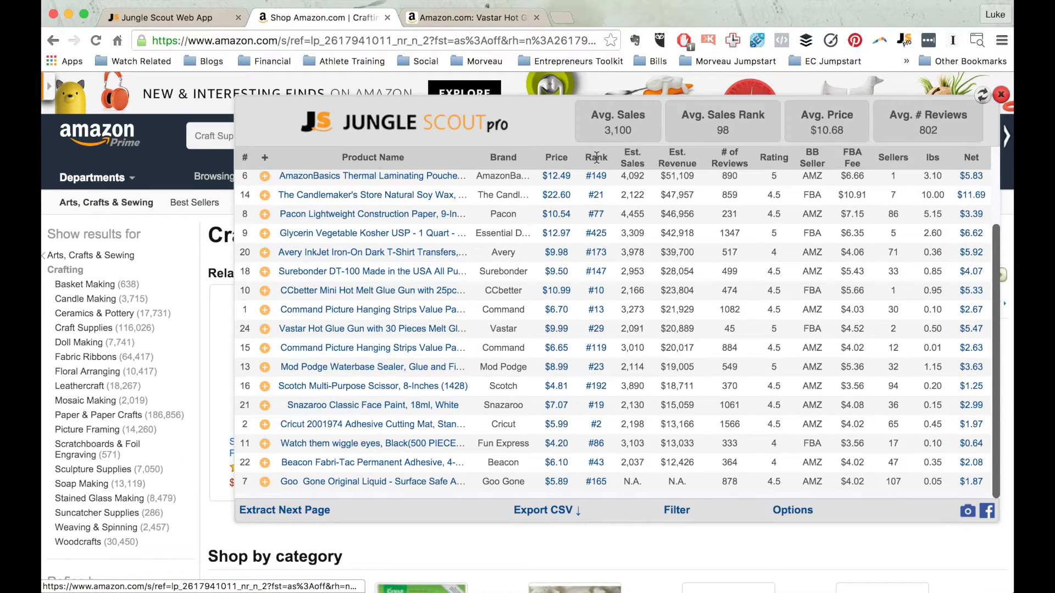
pyautogui.scroll(5, 564, 336)
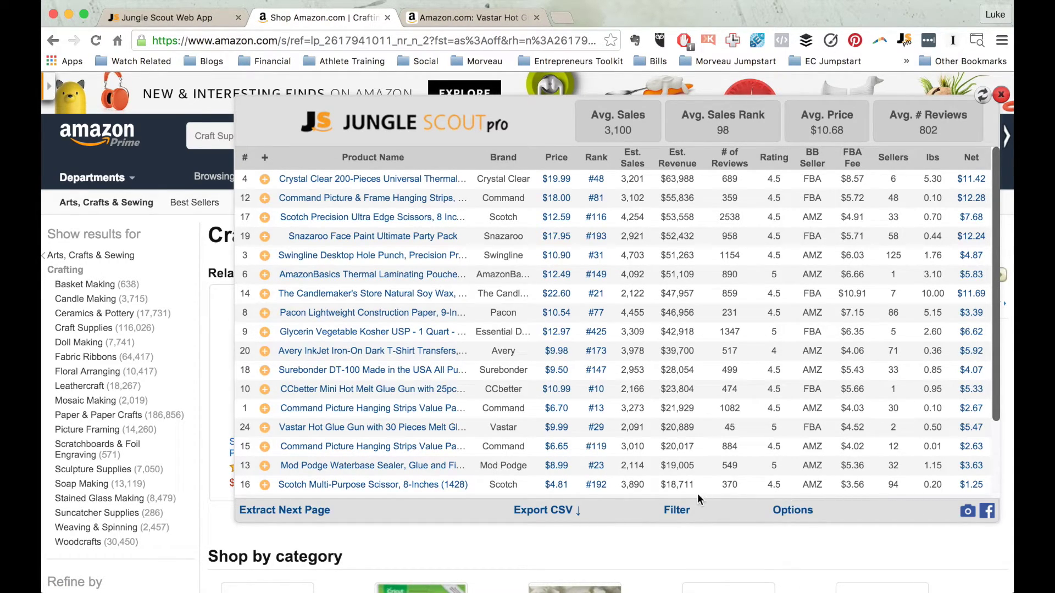
# Enable the Category, Tier, Item Length, Item Width and Item Height columns and refresh the product list
pyautogui.click(794, 512)
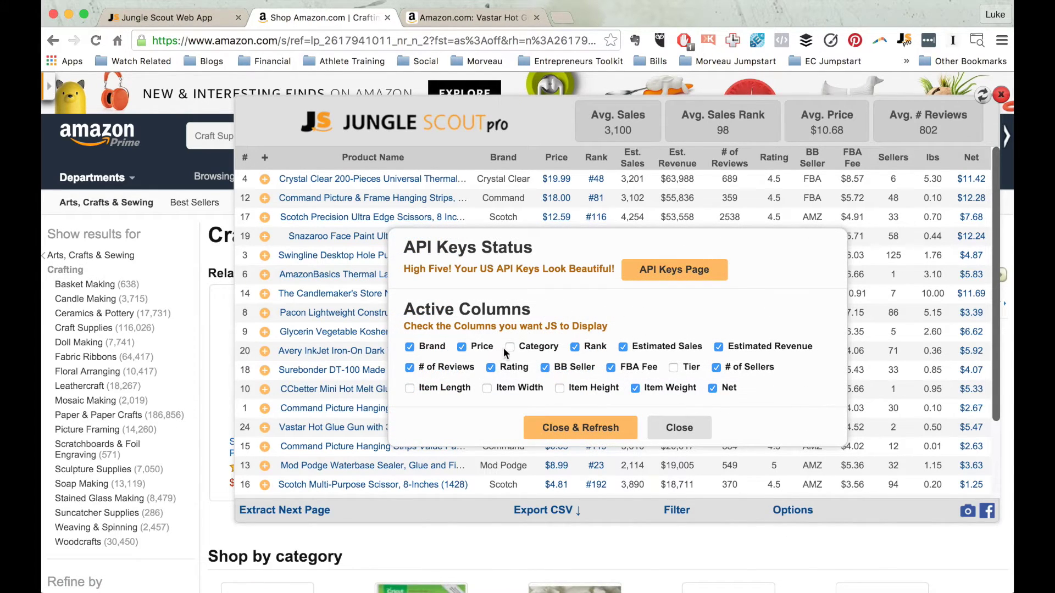
pyautogui.click(670, 369)
pyautogui.click(610, 428)
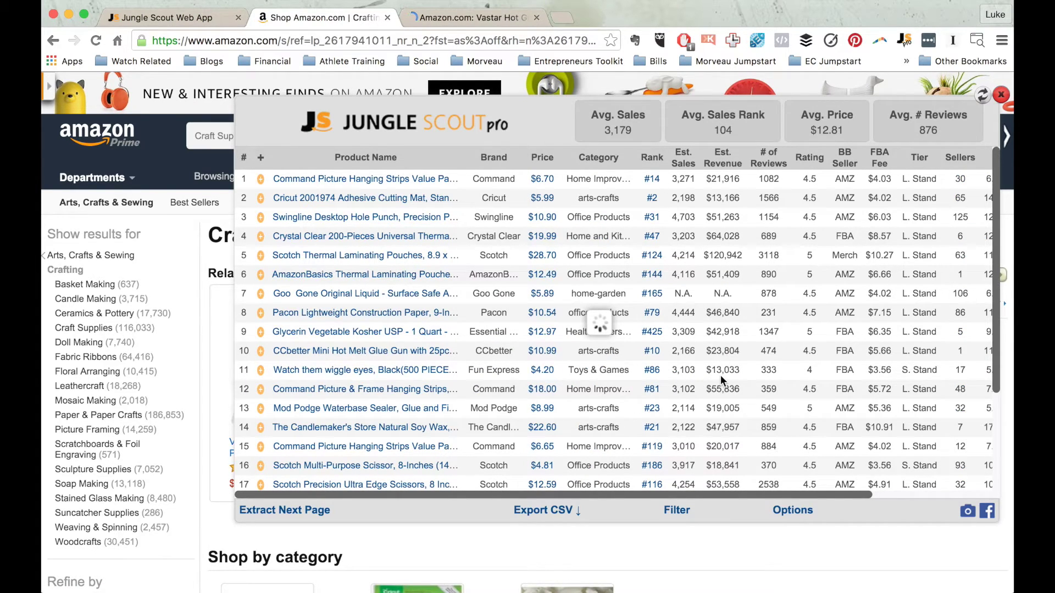
# Examine the category, size tier, dimensions, weight and net columns across the refreshed product list
pyautogui.hscroll(3, 738, 354)
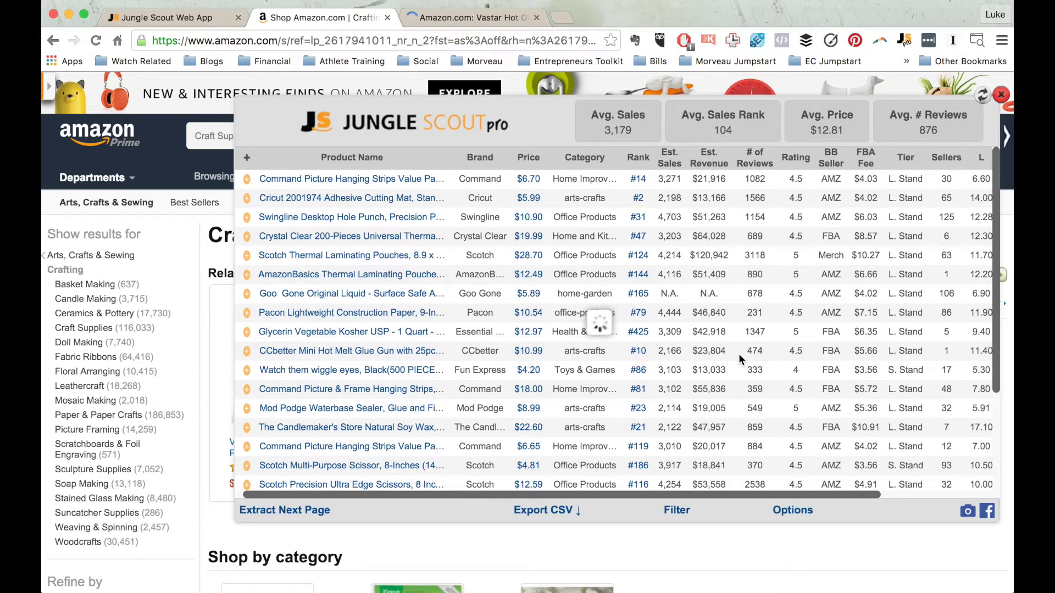
pyautogui.hscroll(1, 739, 355)
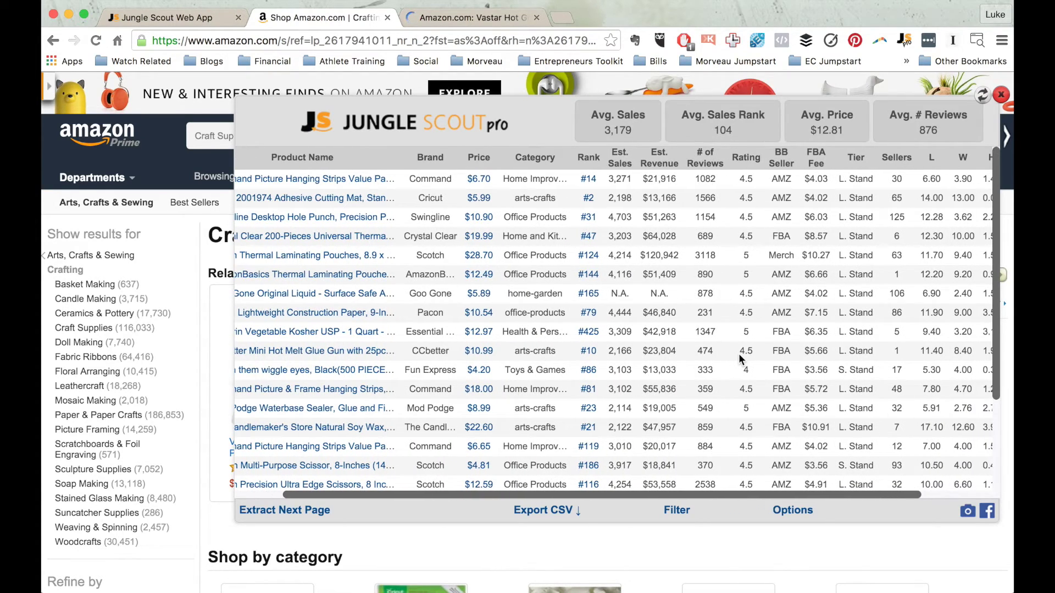
pyautogui.hscroll(5, 739, 359)
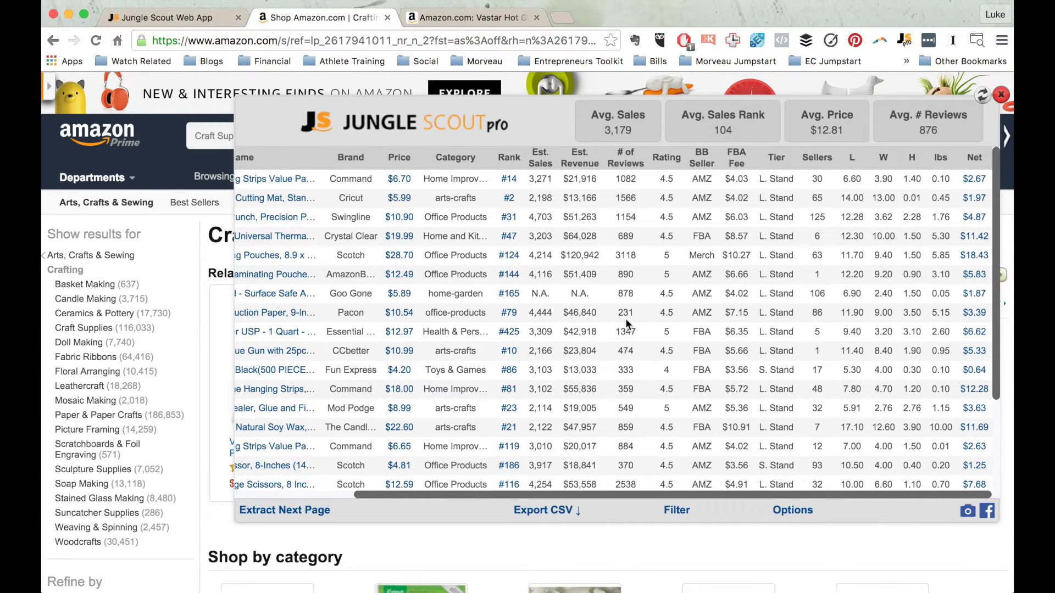
pyautogui.hscroll(-8, 626, 320)
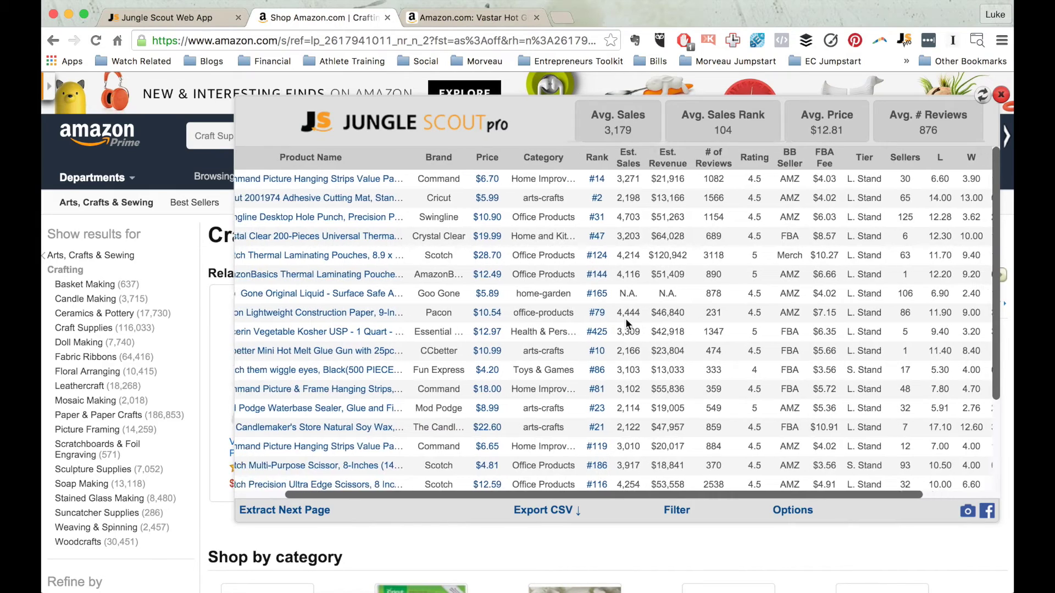
pyautogui.hscroll(-2, 626, 323)
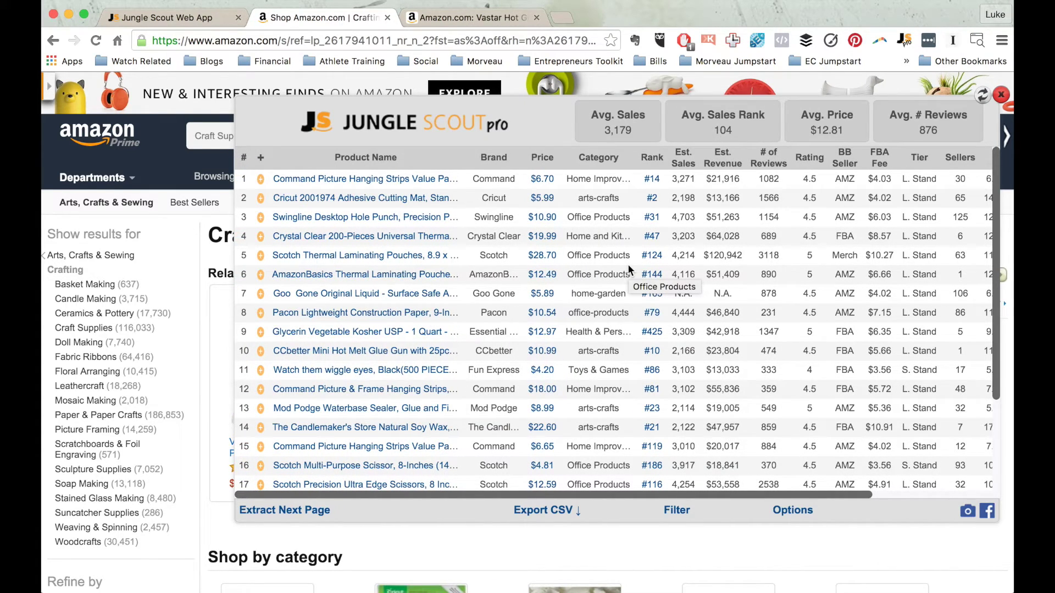
# Sort the product list by number of reviews, fewest first
pyautogui.scroll(-2, 628, 264)
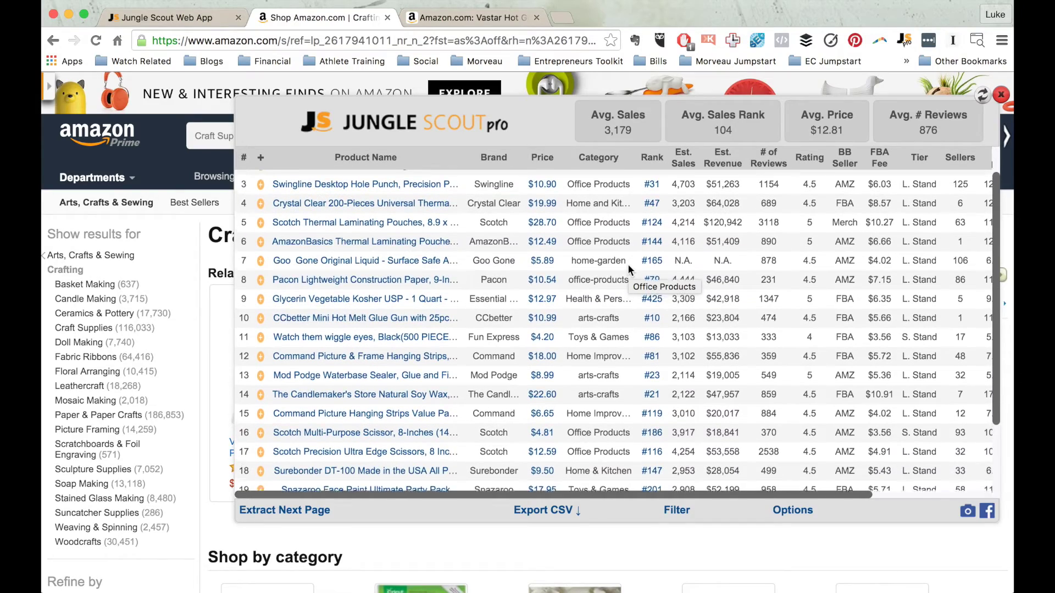
pyautogui.scroll(2, 629, 268)
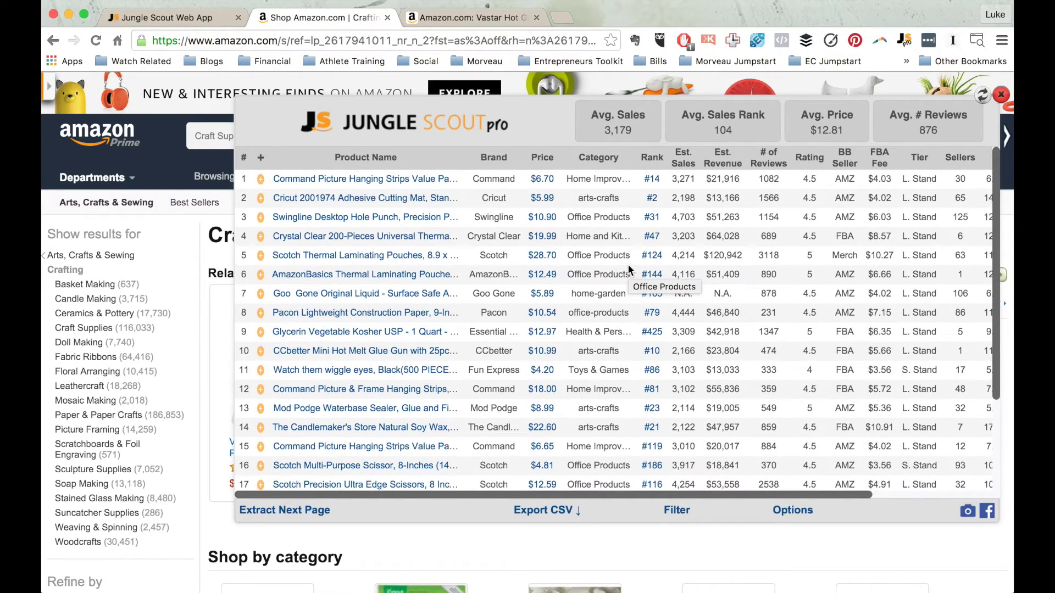
pyautogui.click(769, 158)
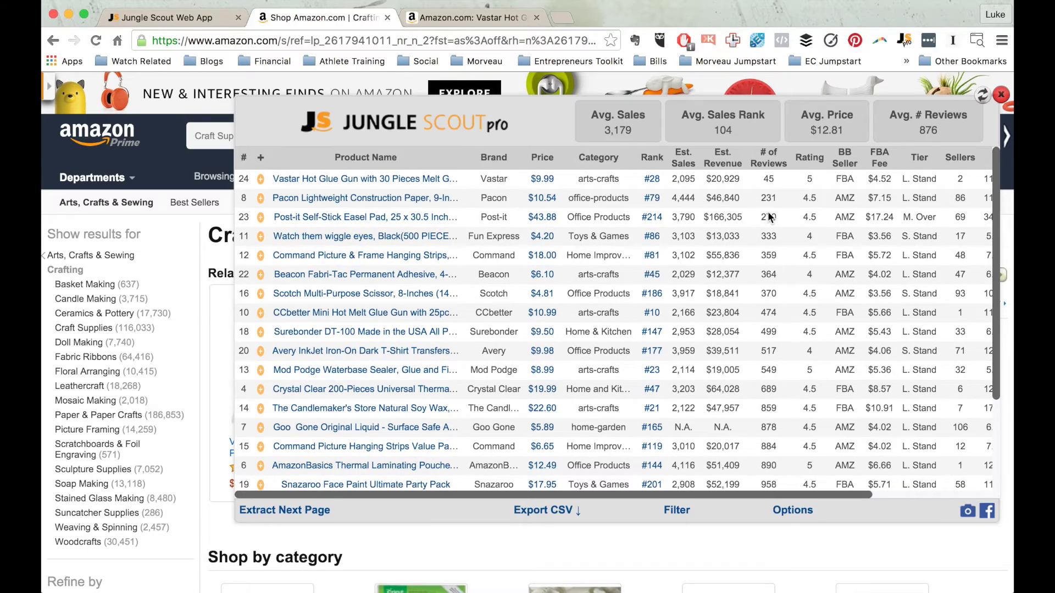